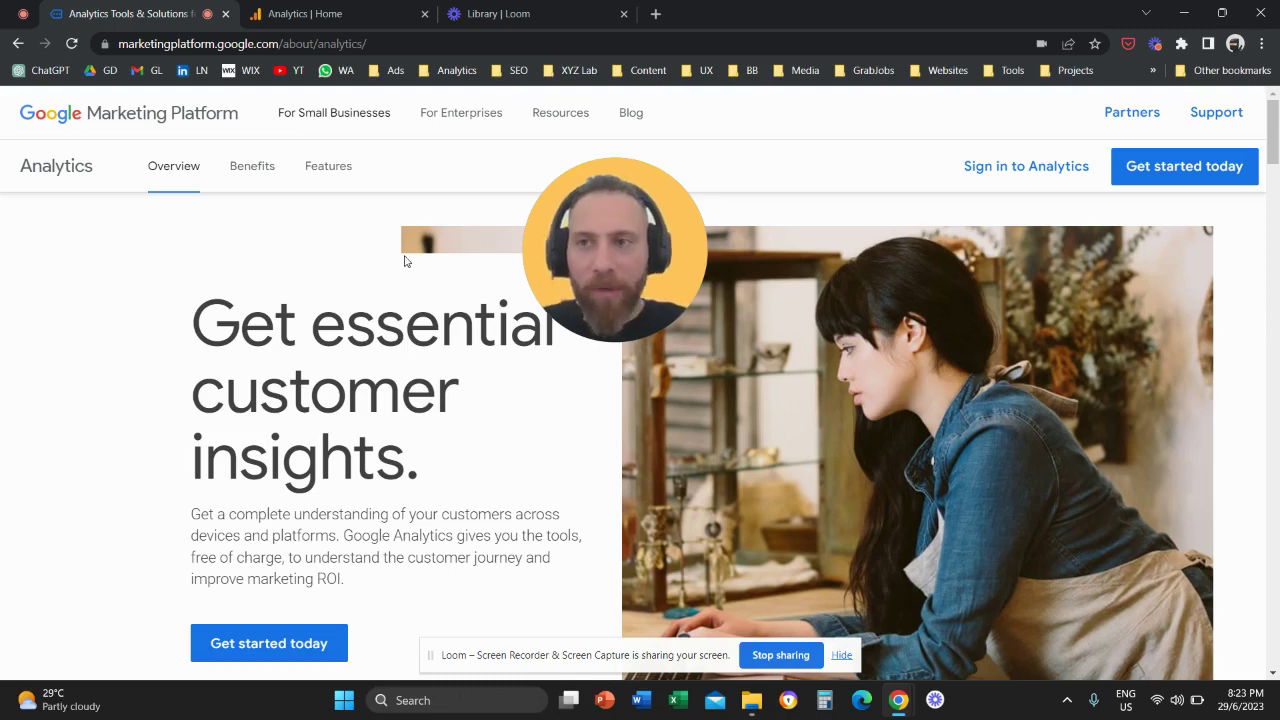
left_click(212, 44)
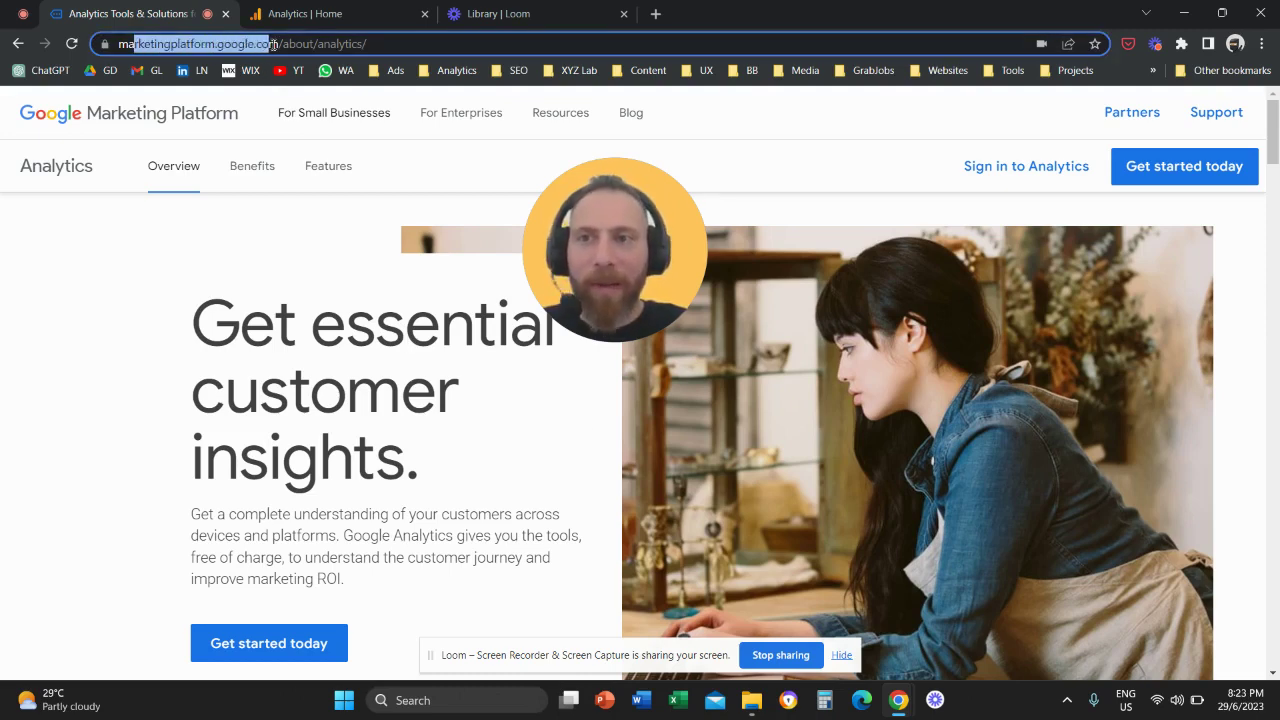
left_click_drag(272, 44, 380, 45)
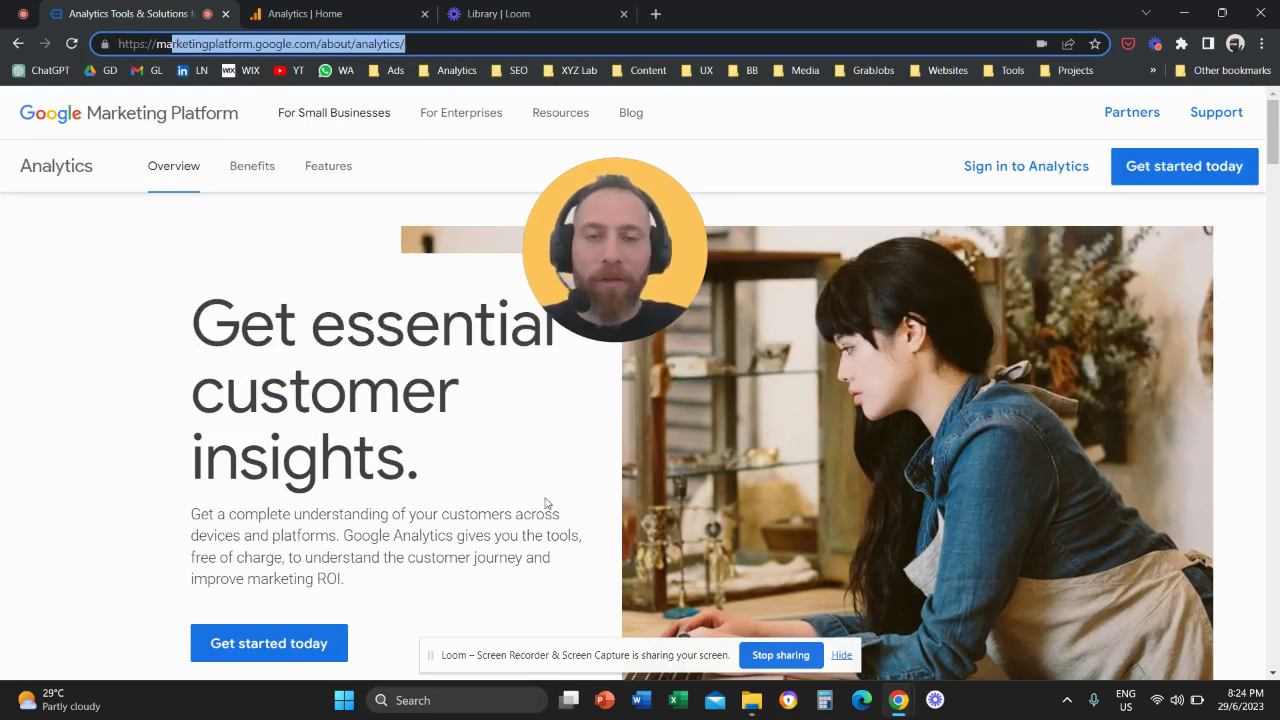
left_click_drag(599, 320, 905, 310)
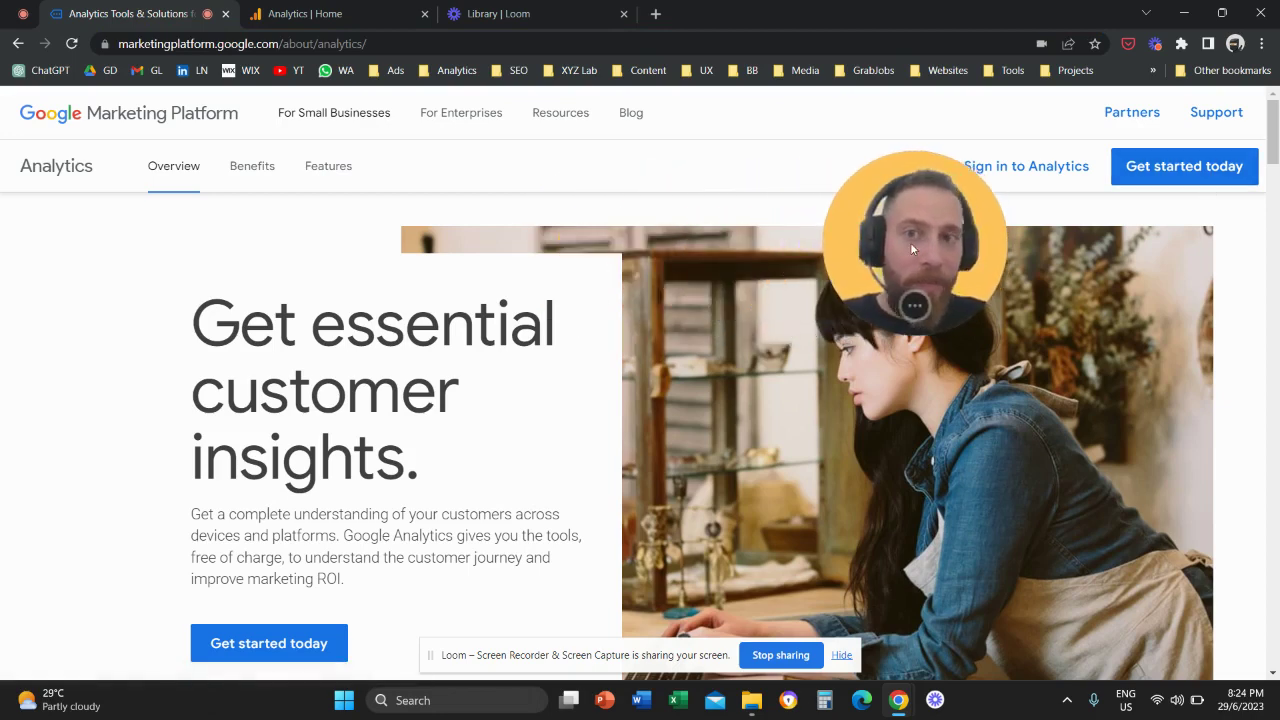
left_click_drag(910, 242, 630, 248)
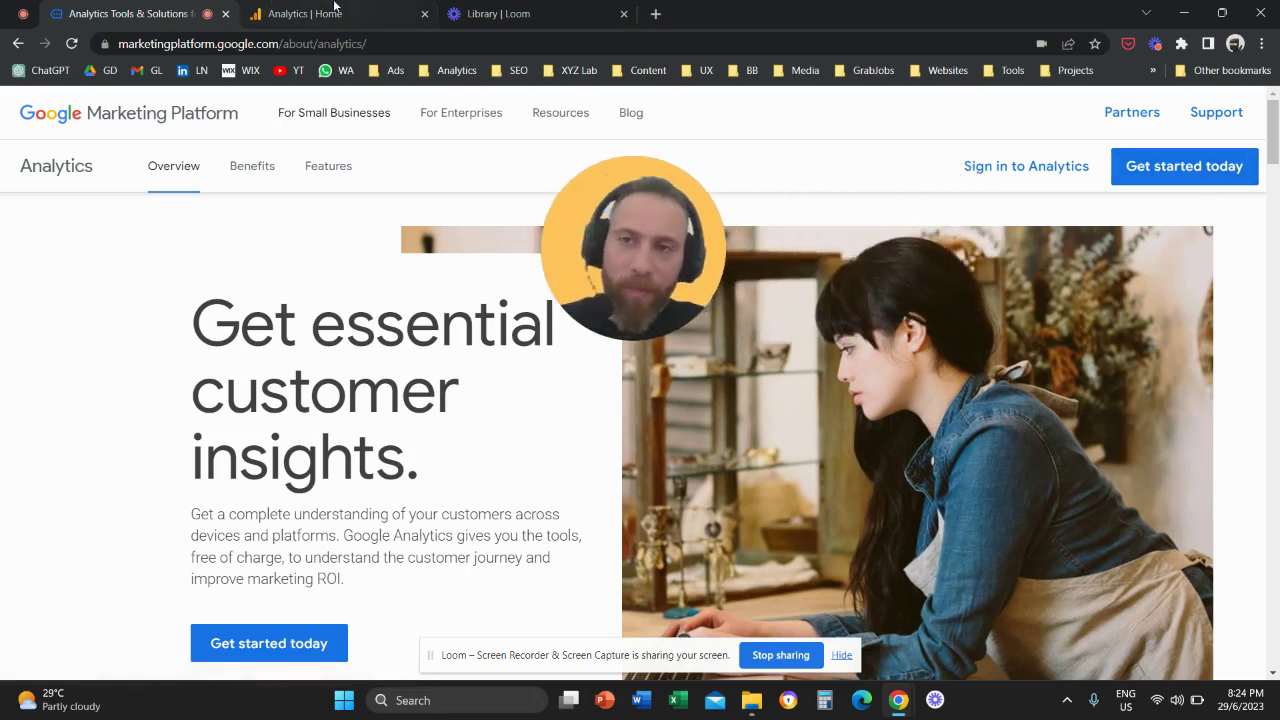
Step: Switch to the open Google Analytics home page and start creating a new account from the Admin area
left_click(268, 10)
left_click_drag(550, 283, 280, 223)
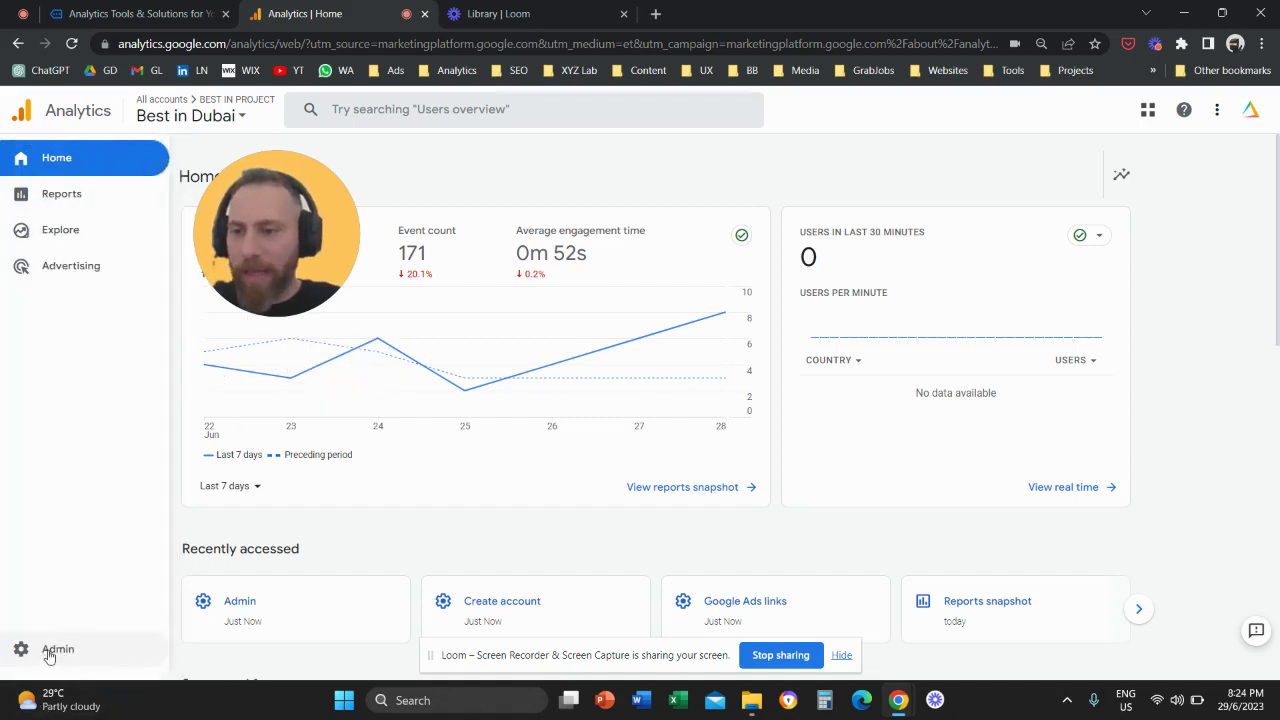
left_click(47, 653)
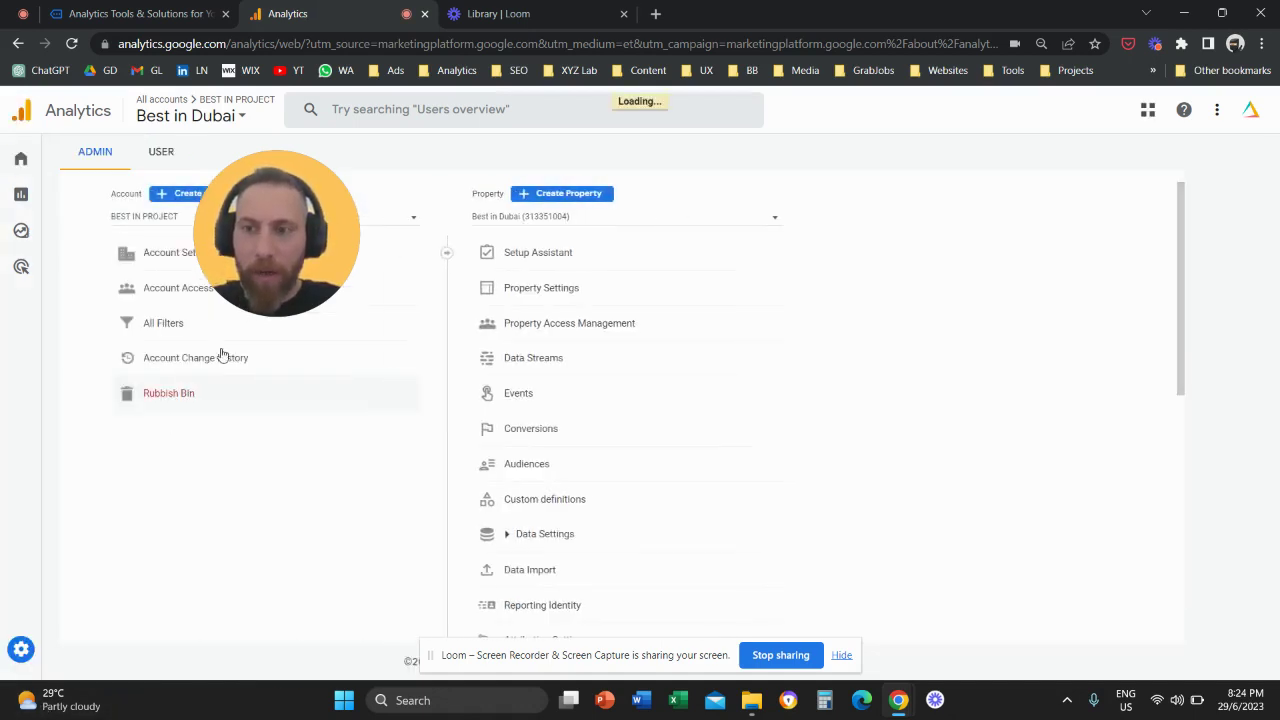
left_click_drag(255, 270, 373, 236)
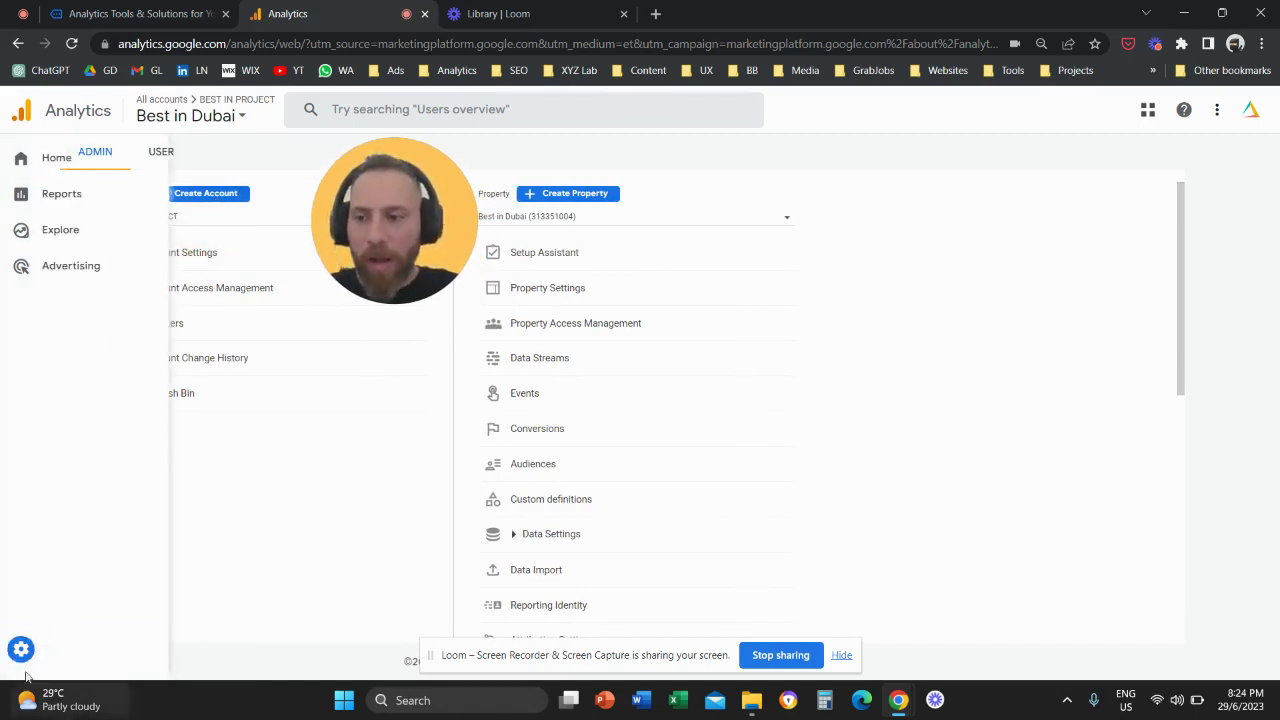
left_click(207, 194)
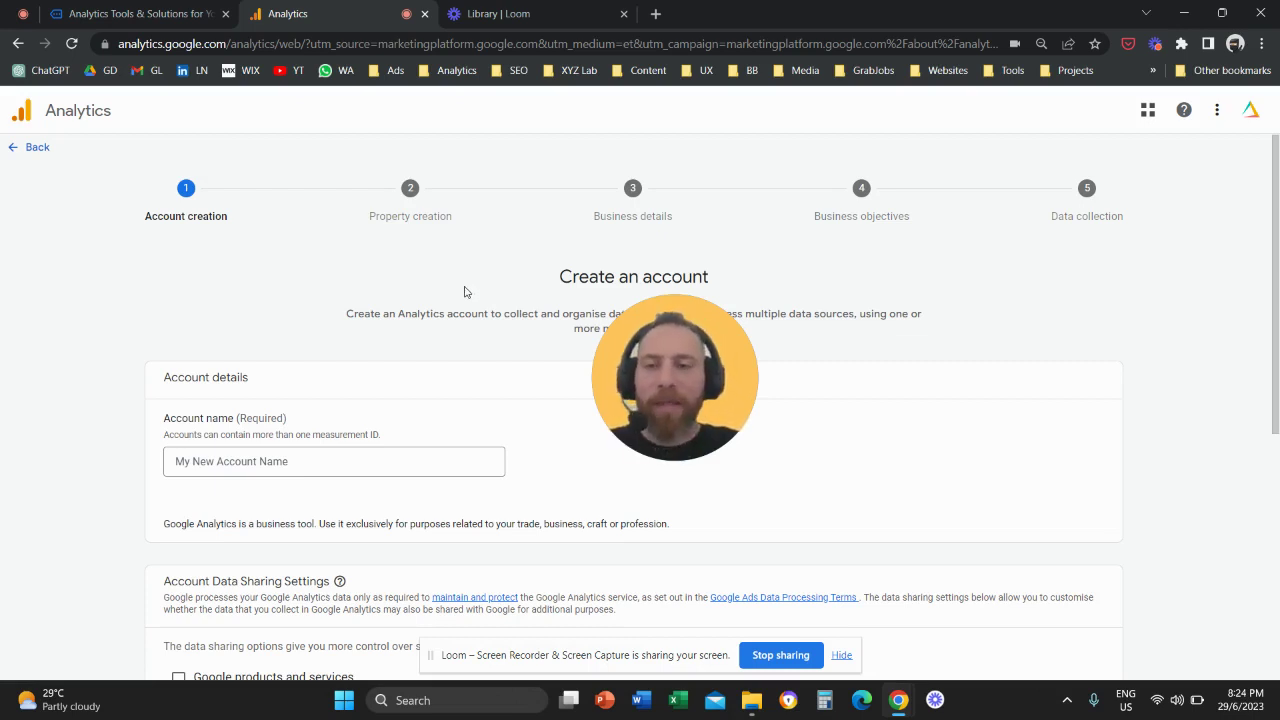
Step: Name the new account with the owner's first name followed by "GA4 Test"
scroll(370, 372, "down", 2)
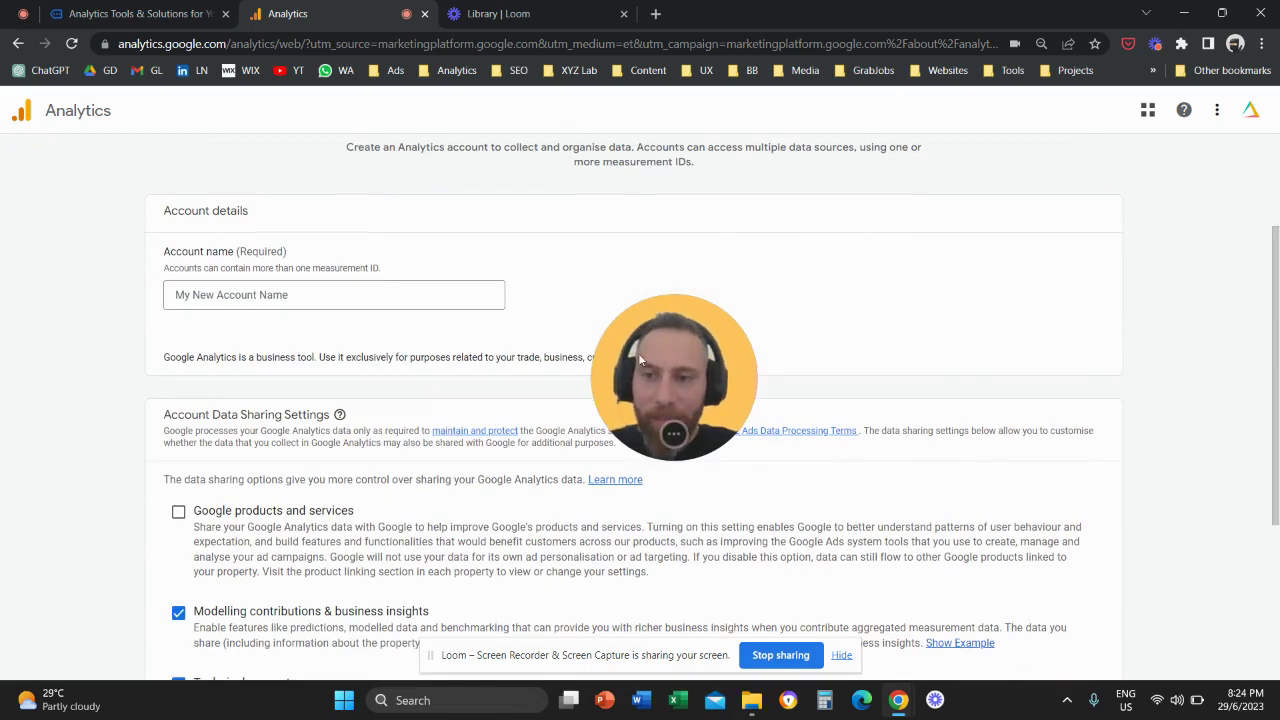
left_click_drag(640, 360, 595, 303)
left_click(316, 295)
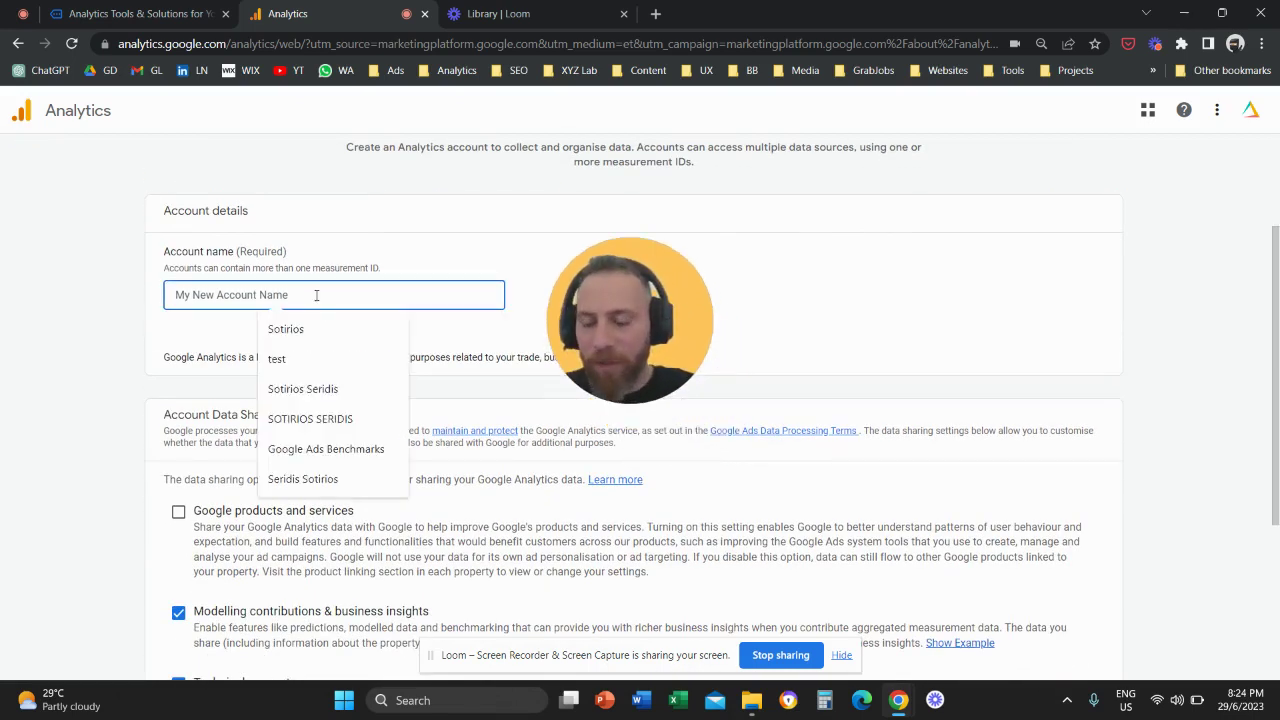
type("Sotirios GA4 ")
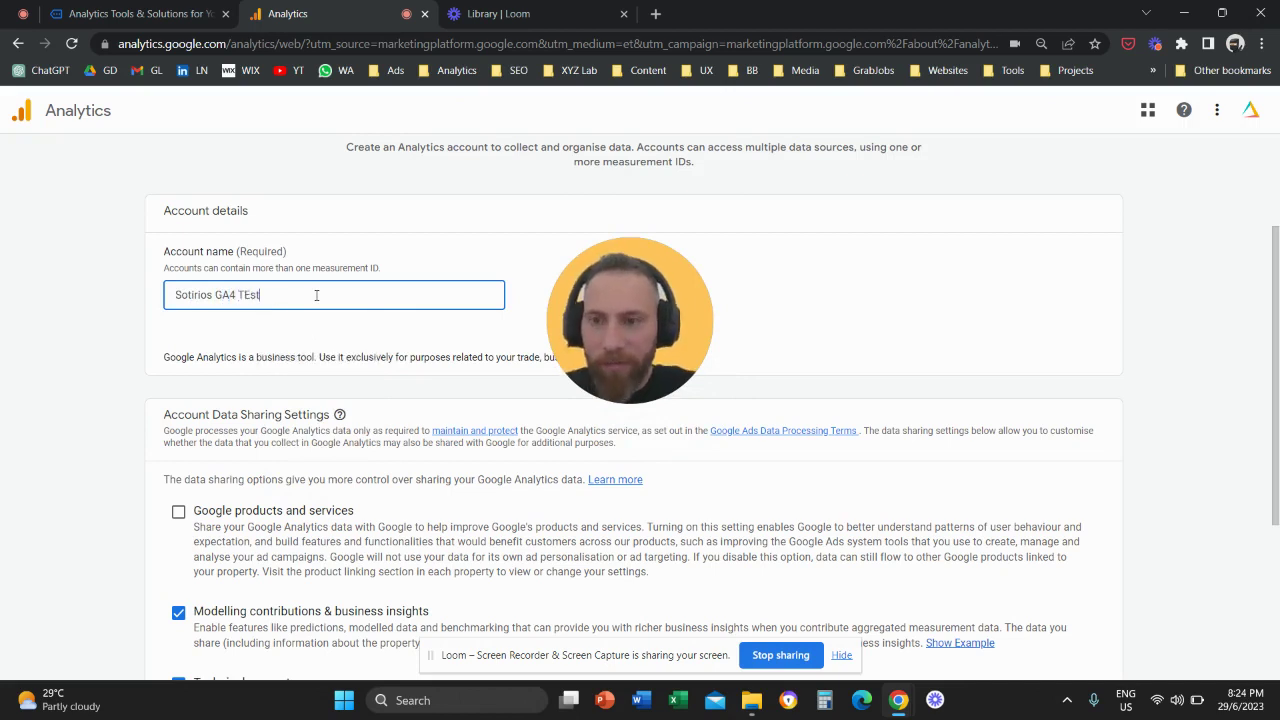
type("TEst")
key("BackSpace")
key("BackSpace")
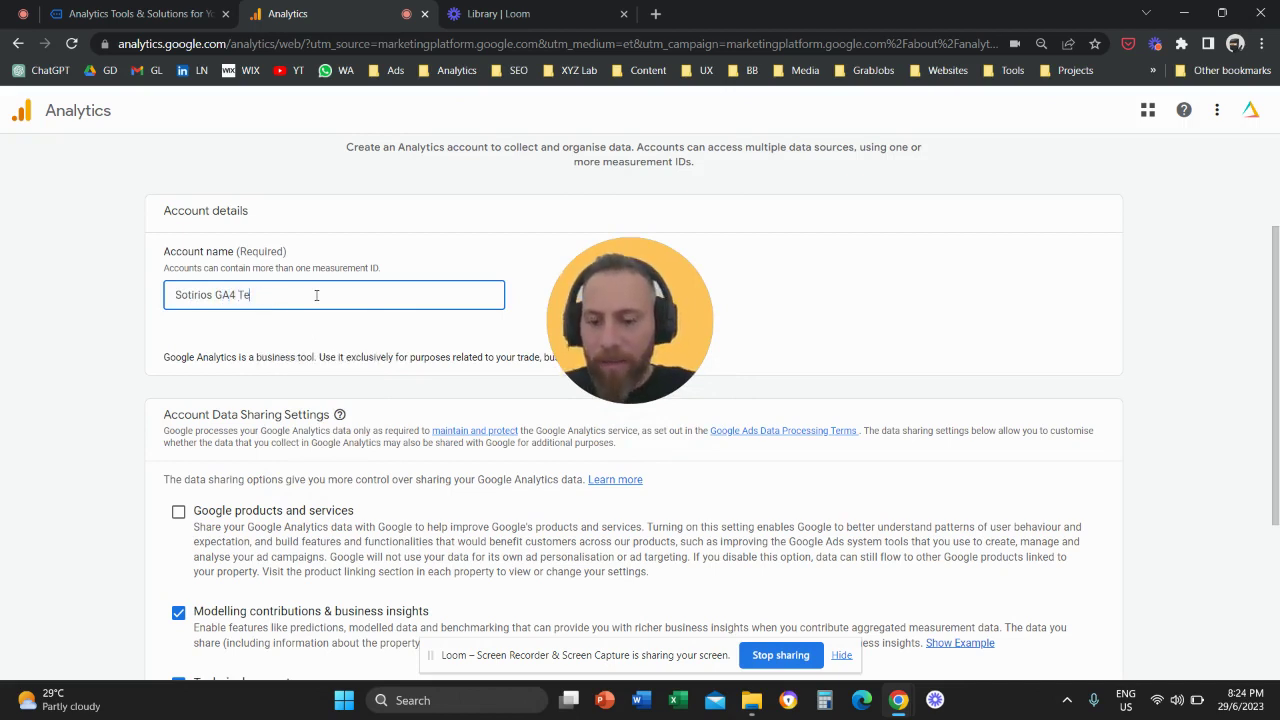
type("st")
Step: Enable data sharing for Google products and services alongside the other sharing options, and proceed to property creation
scroll(300, 335, "down", 2)
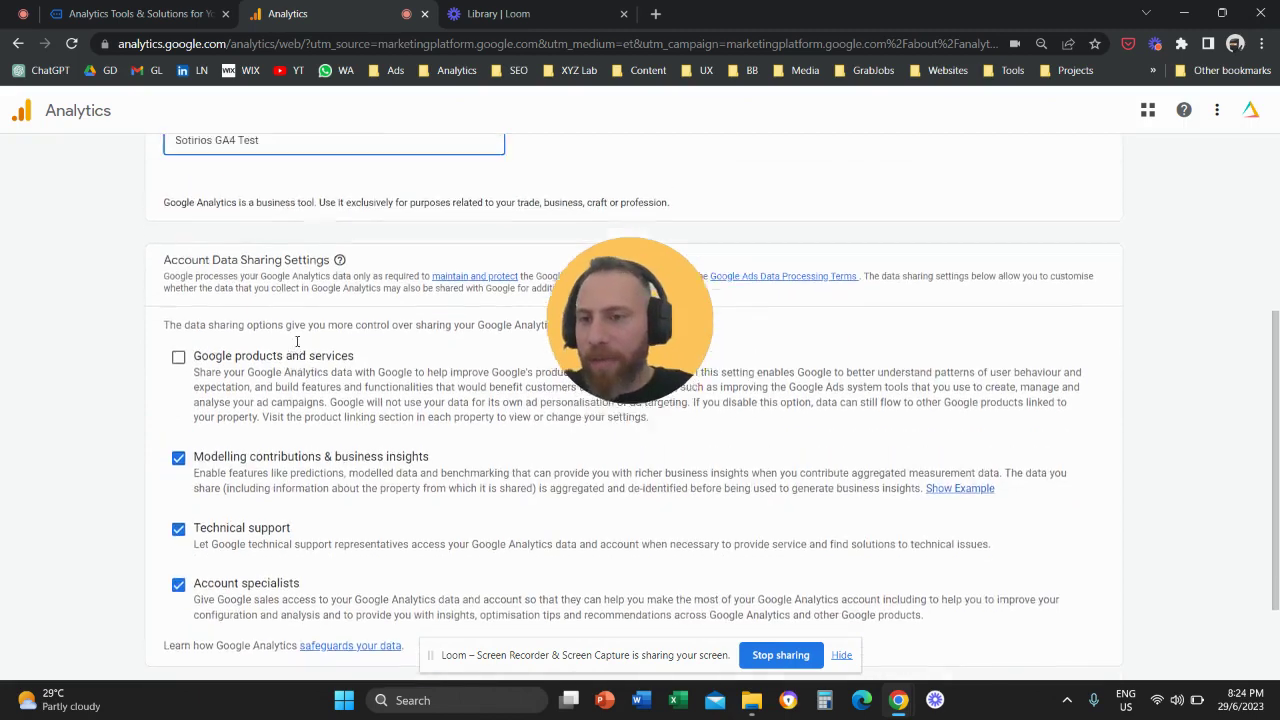
scroll(297, 341, "up", 1)
scroll(297, 341, "down", 2)
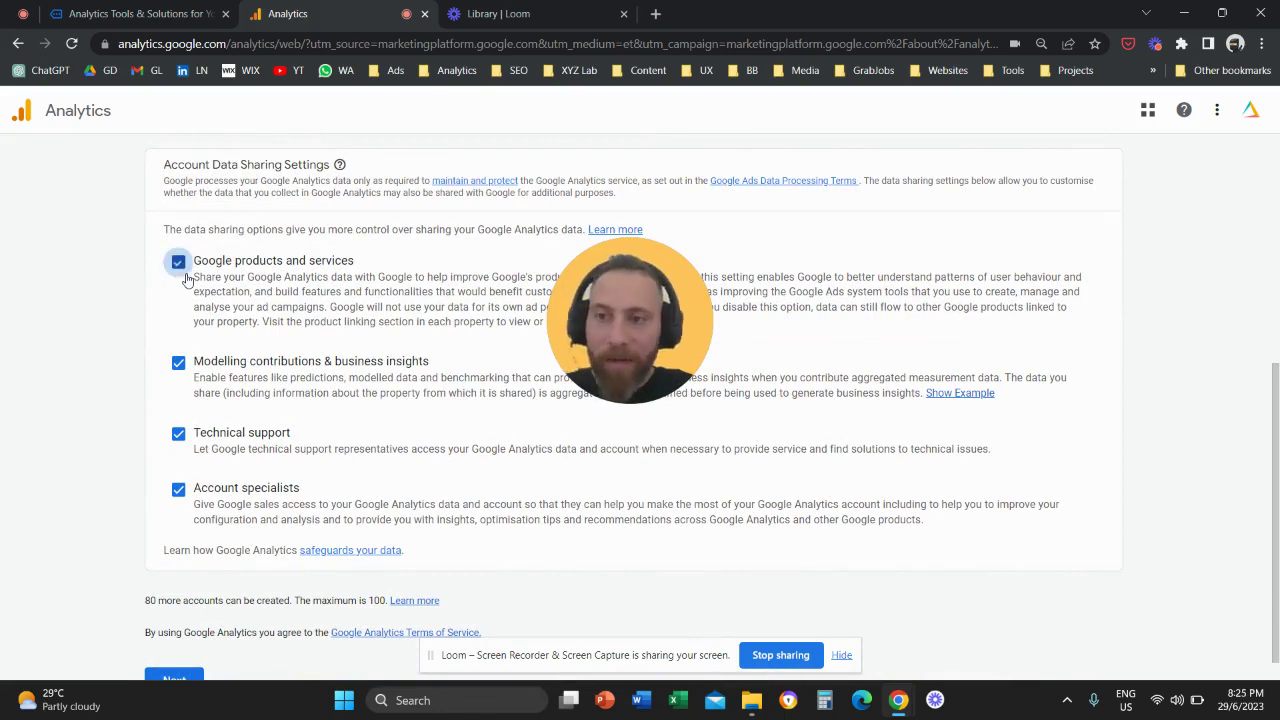
scroll(289, 354, "down", 1)
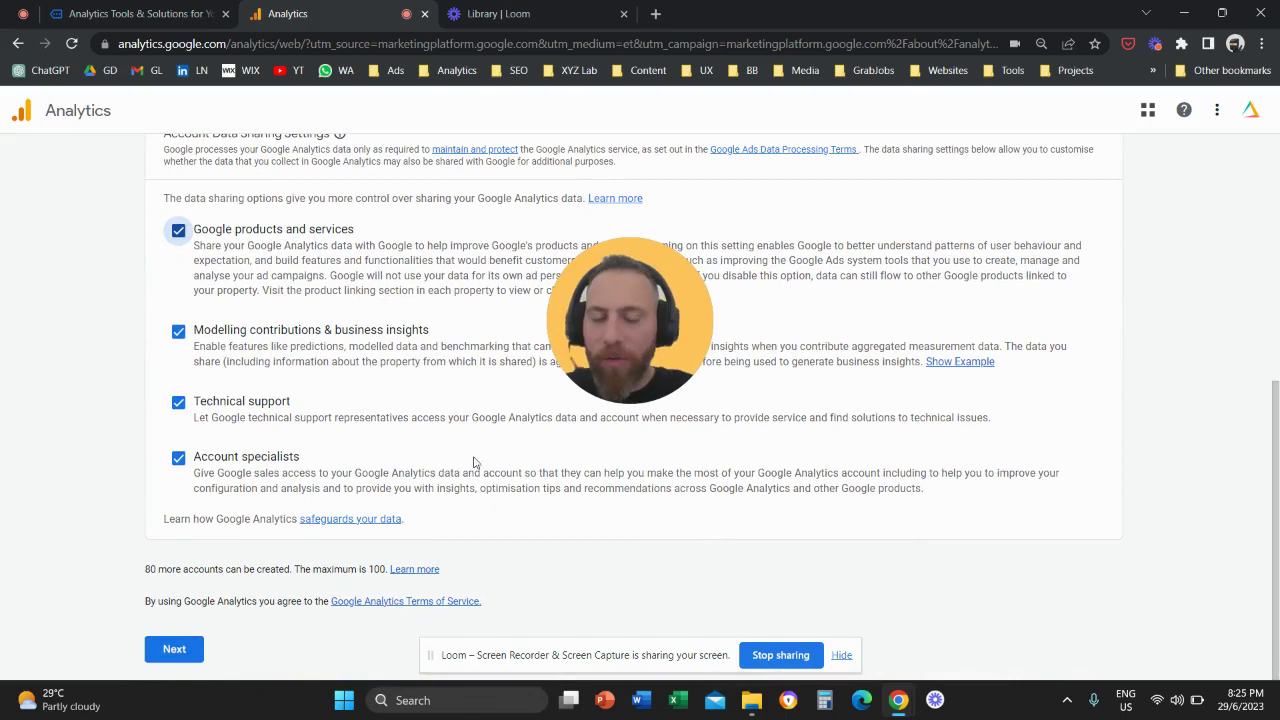
left_click(176, 652)
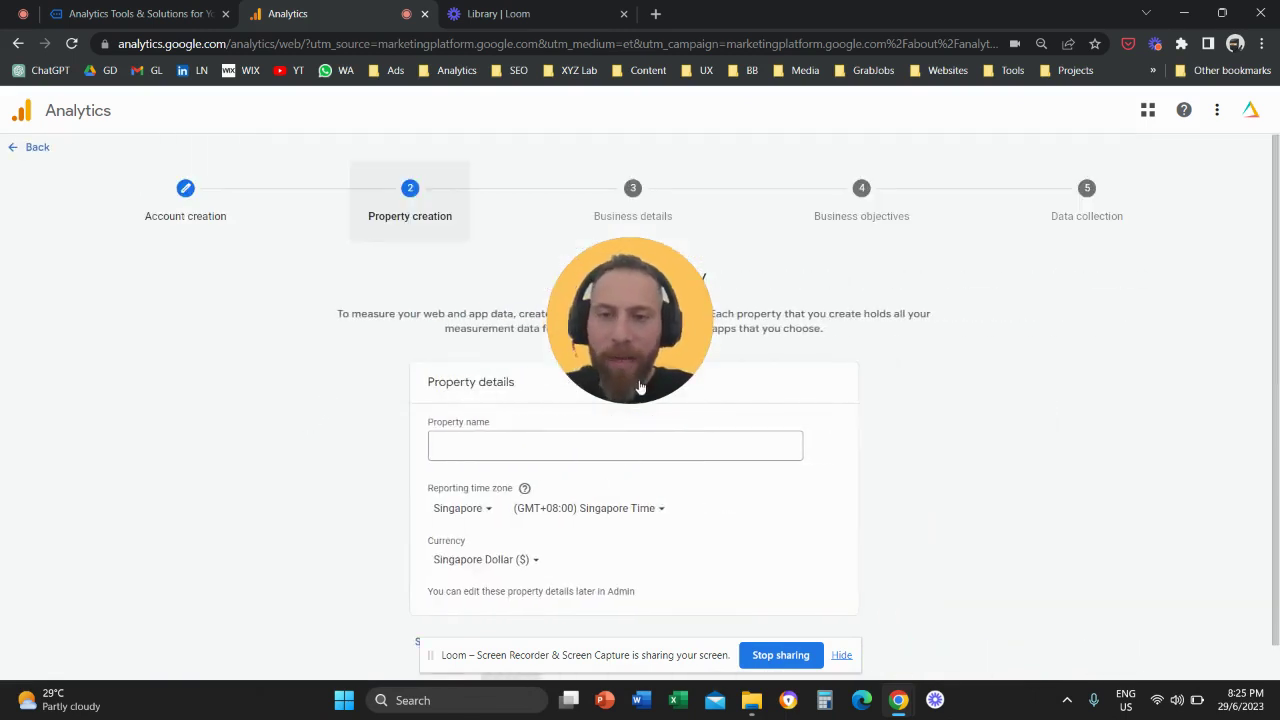
Step: Name the property with the owner's first name followed by "Business" and proceed to the business details
left_click_drag(640, 387, 934, 456)
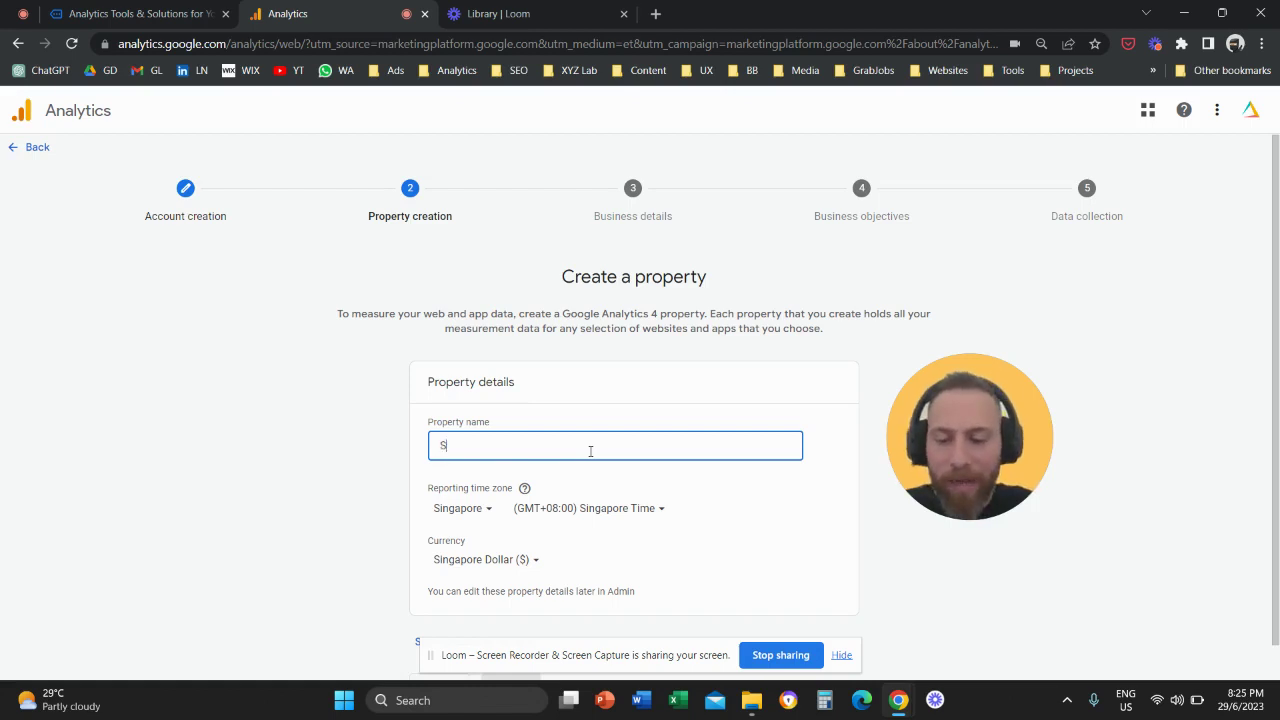
type("Business")
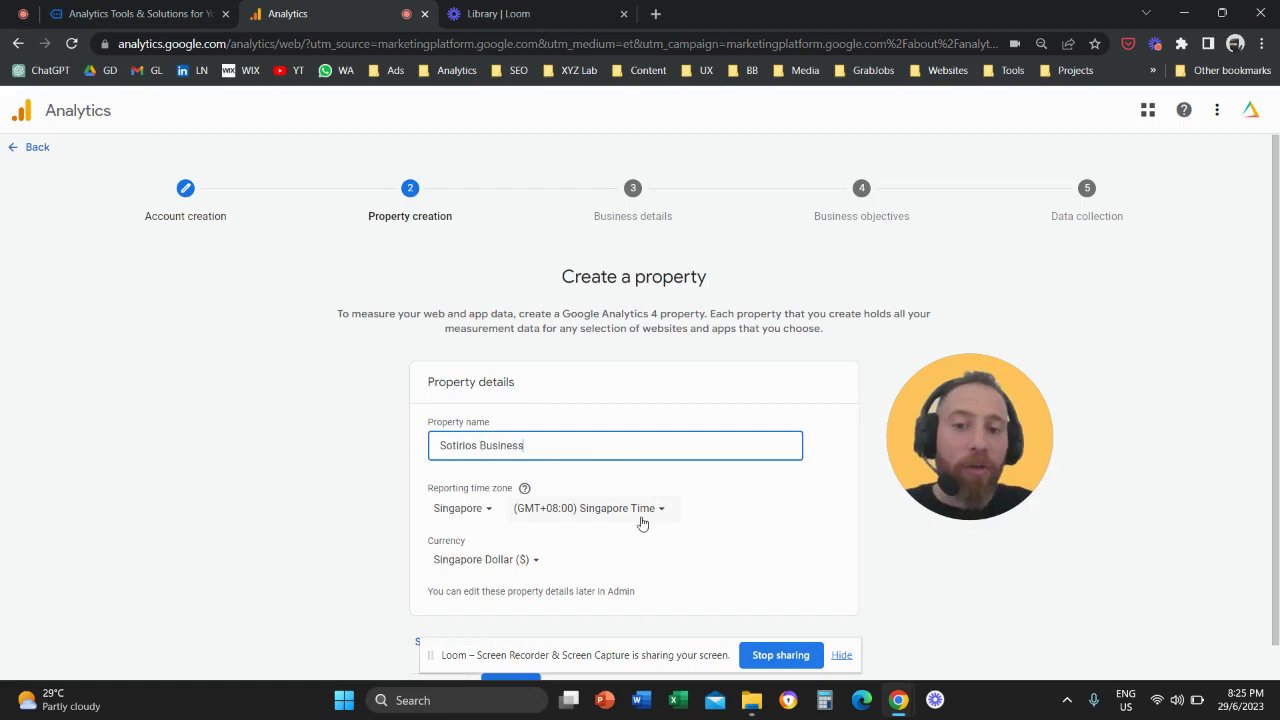
left_click_drag(966, 486, 917, 505)
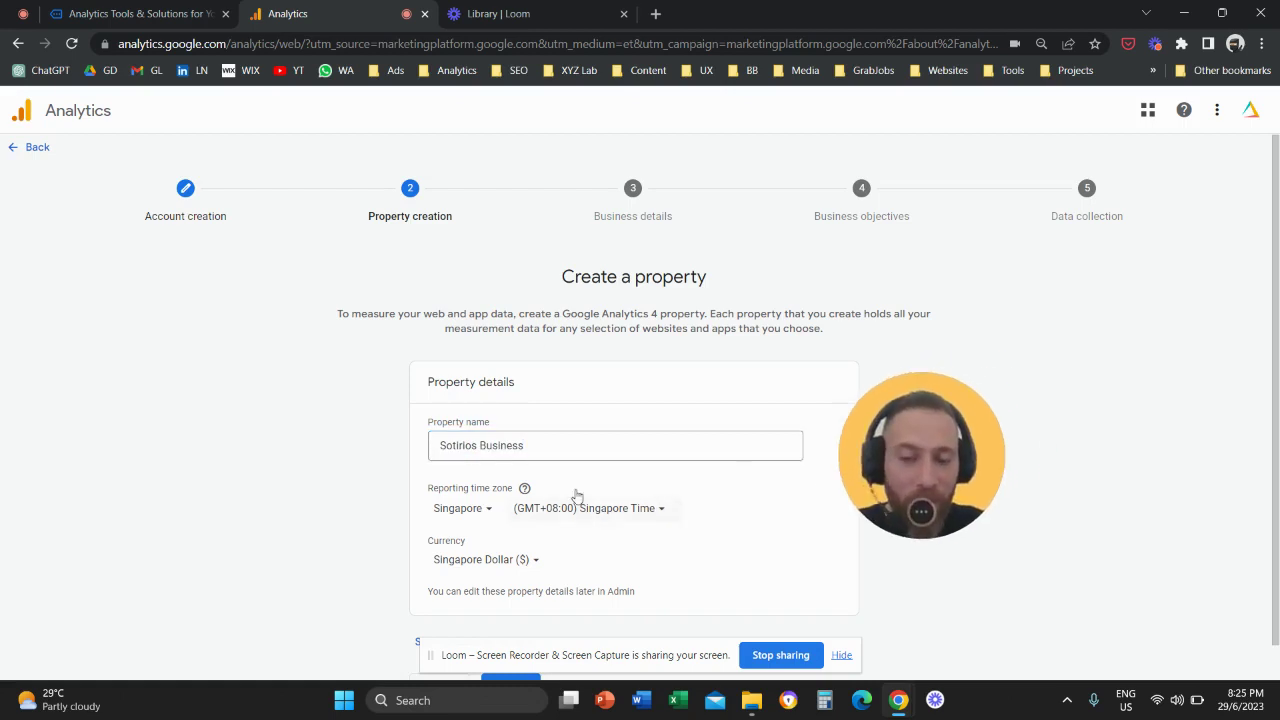
scroll(567, 480, "down", 1)
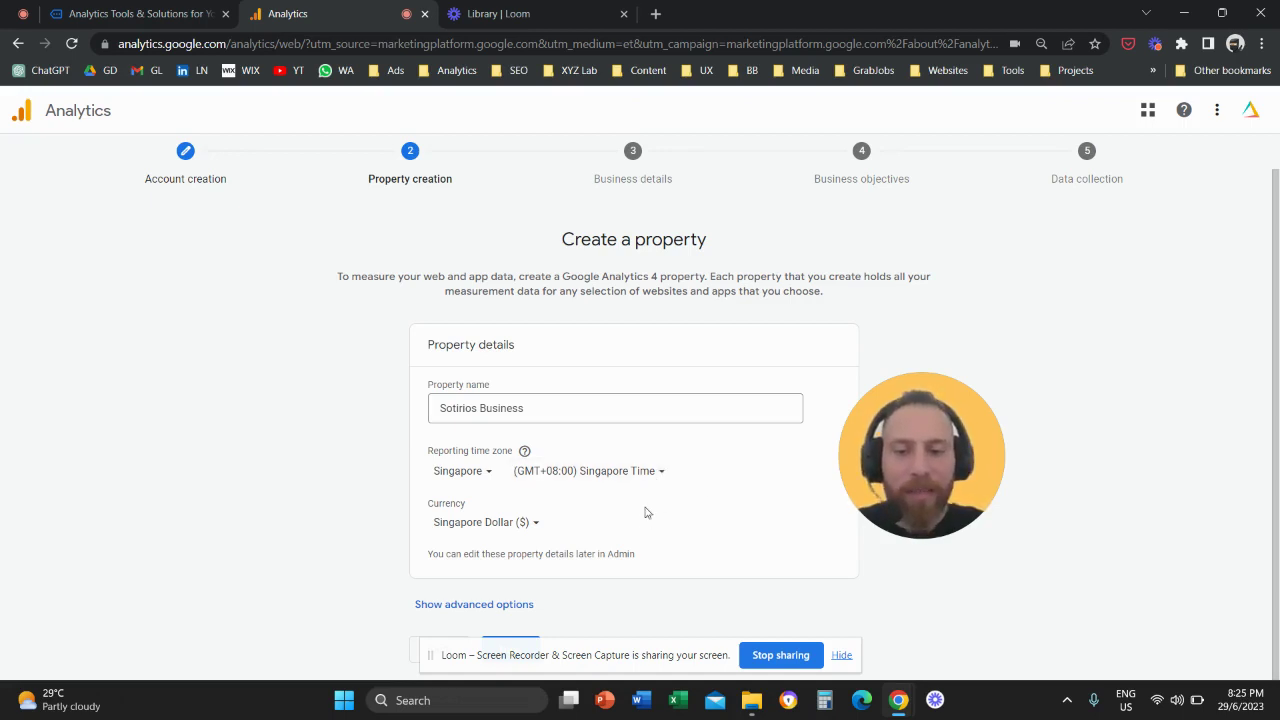
left_click_drag(520, 655, 31, 562)
left_click(508, 648)
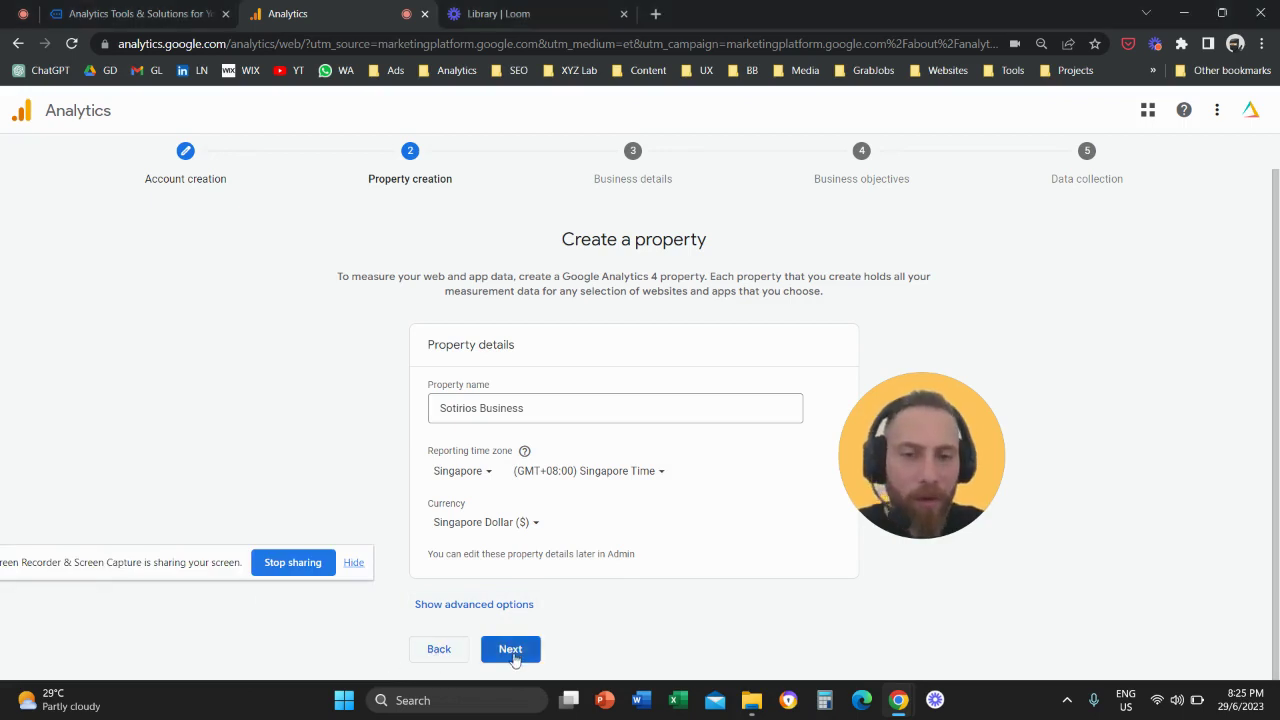
Step: Describe the business as Online Communities with the size Small – 1 to 10 employees, and proceed to the business objectives
left_click_drag(913, 458, 776, 454)
left_click(470, 456)
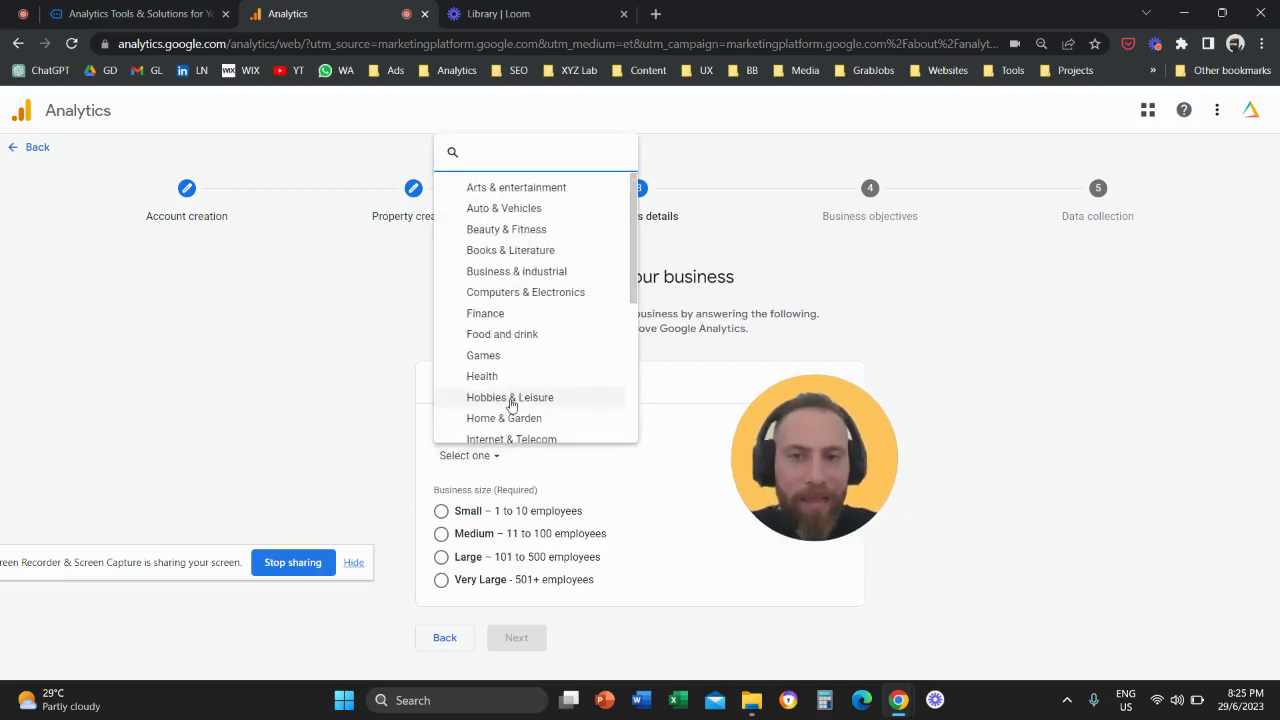
scroll(500, 368, "down", 1)
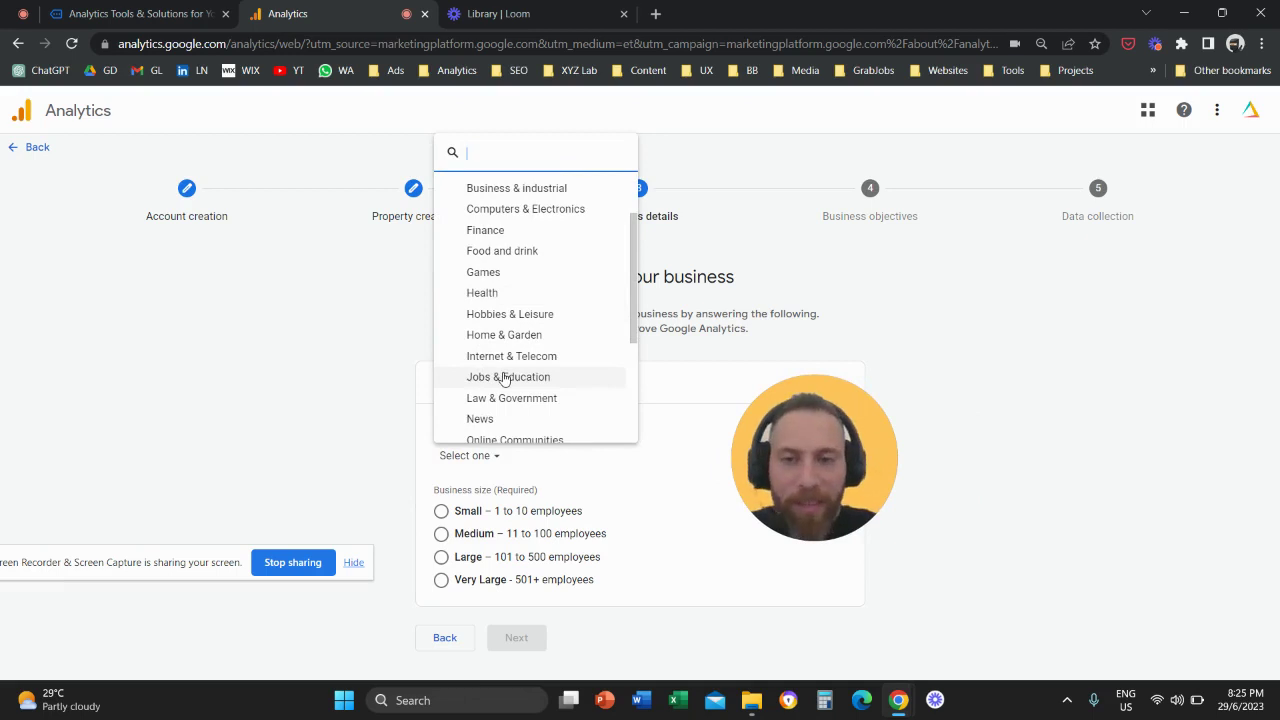
scroll(517, 358, "down", 1)
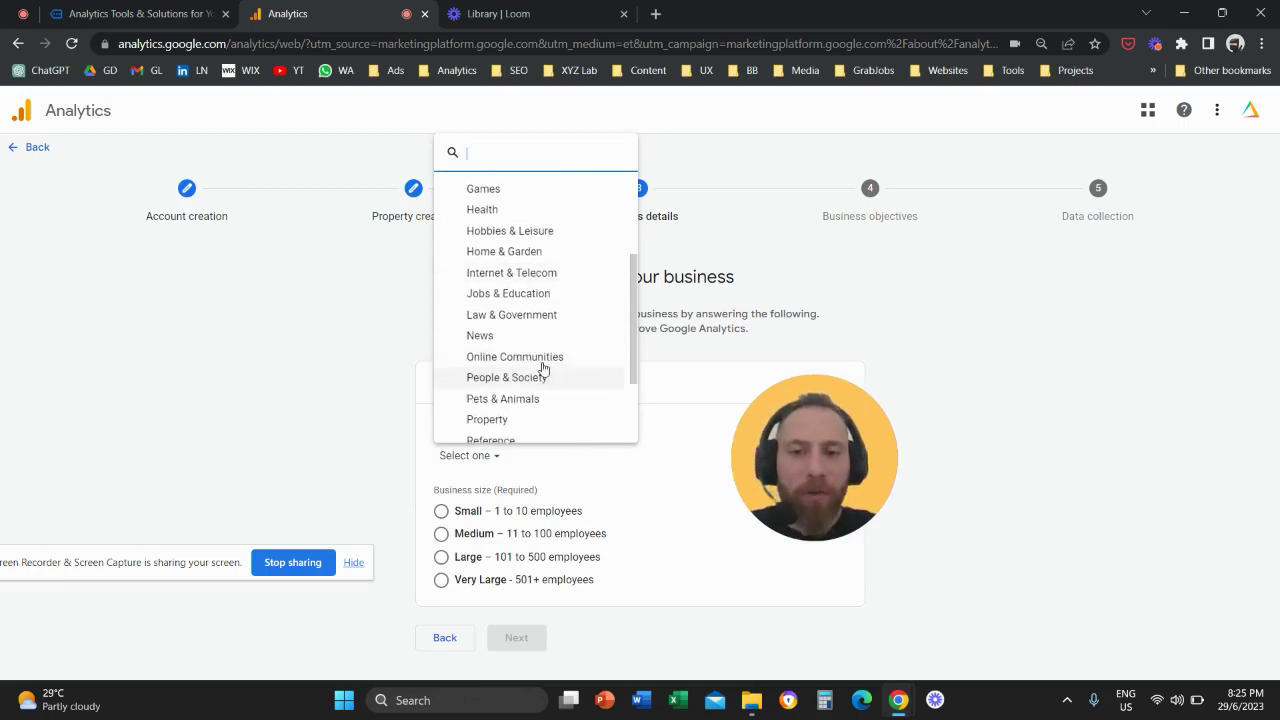
left_click(535, 357)
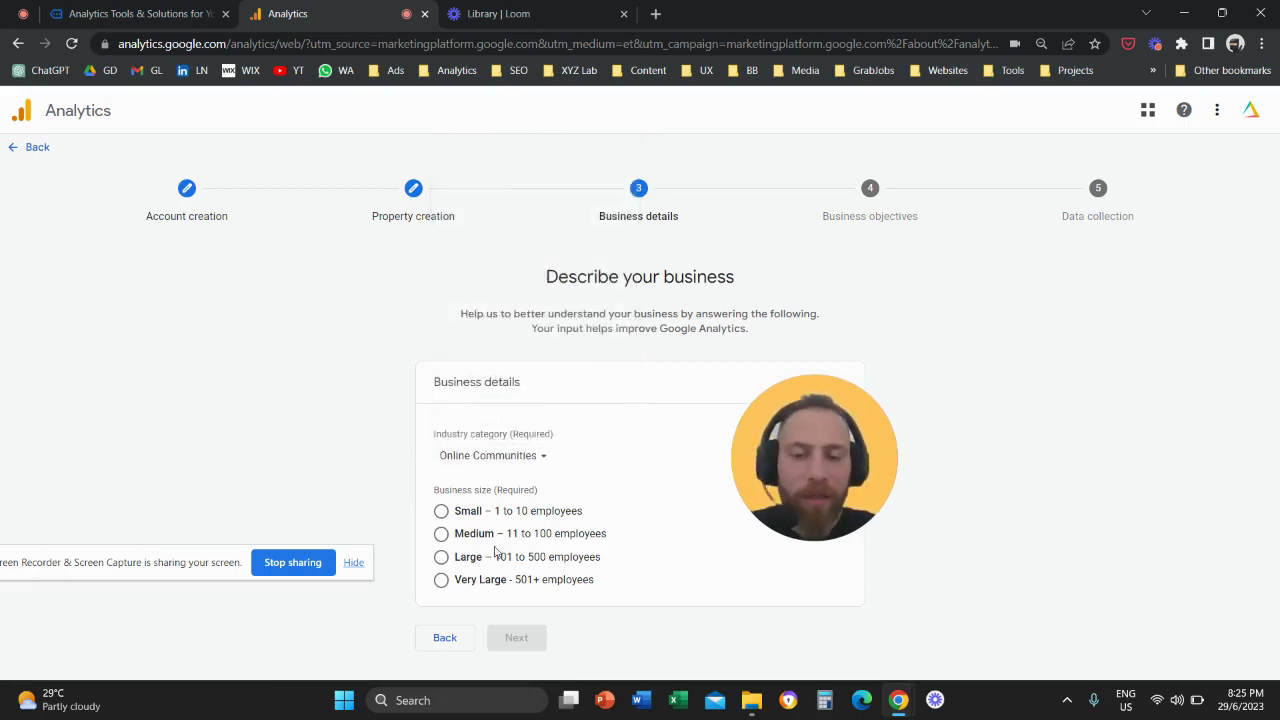
left_click(441, 511)
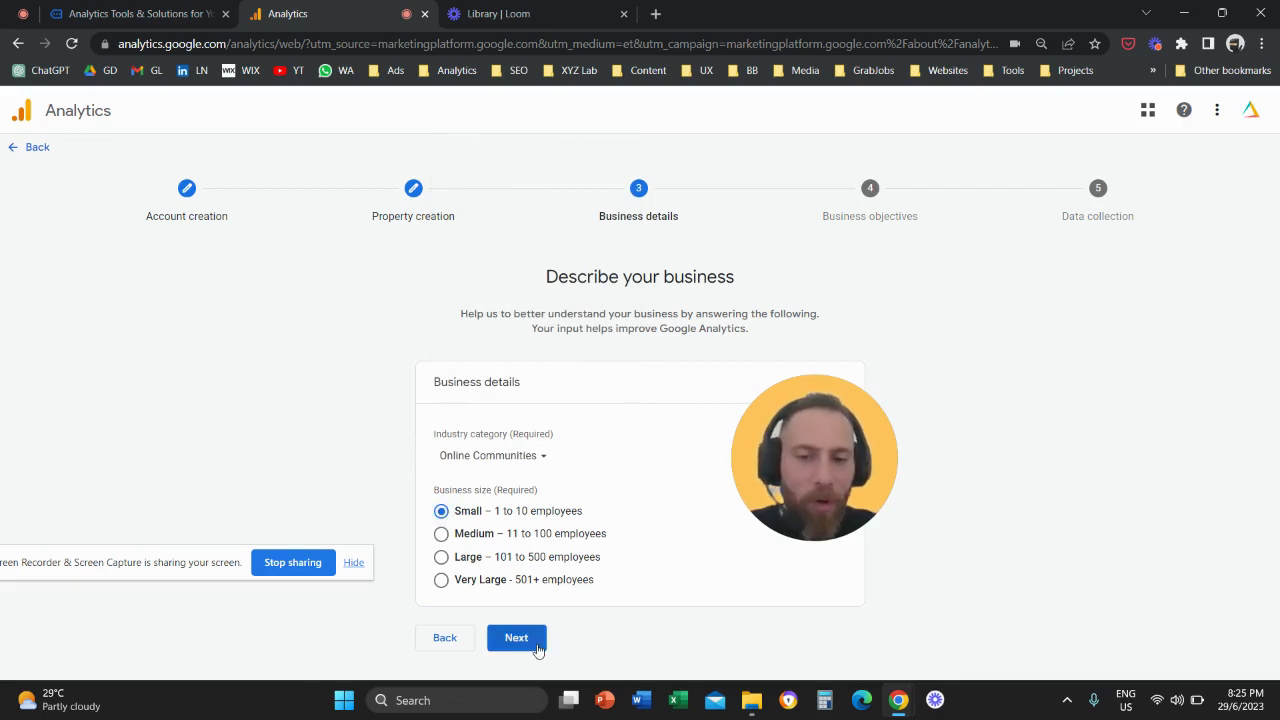
left_click(537, 647)
Step: Choose Get baseline reports as the business objective and submit the new account and property for creation
left_click_drag(789, 508, 922, 502)
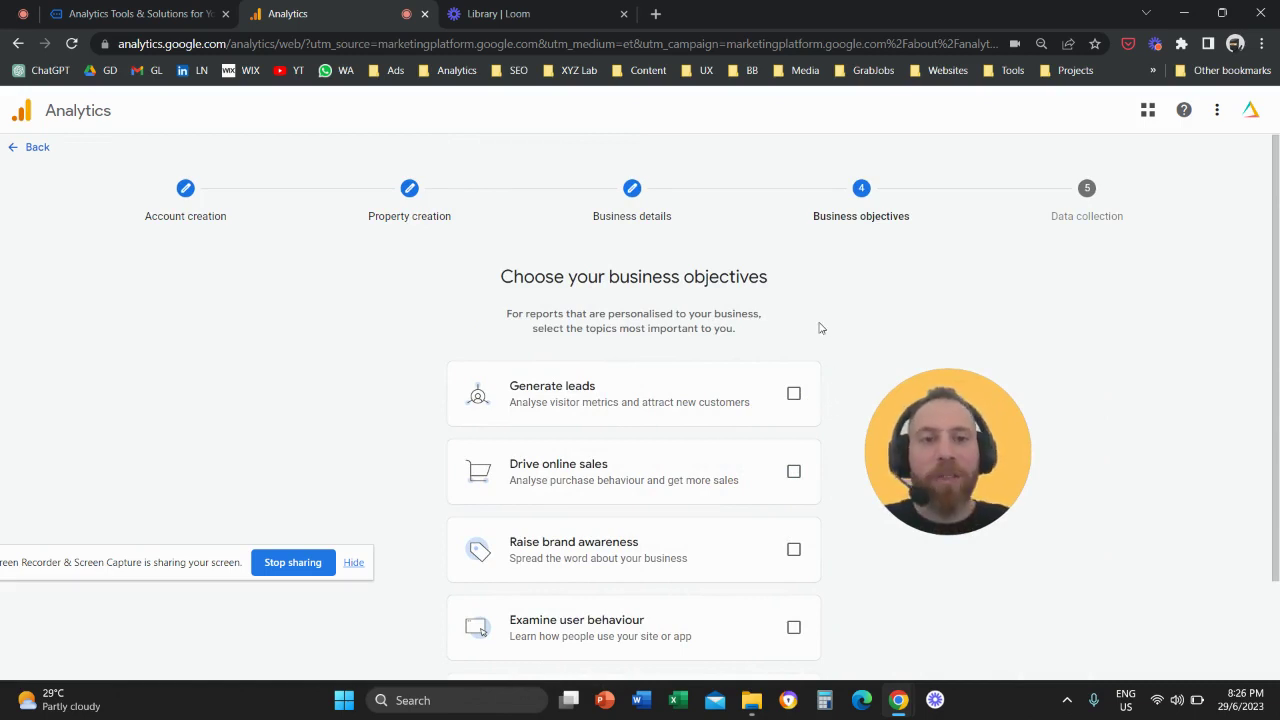
scroll(818, 338, "down", 1)
scroll(820, 338, "down", 2)
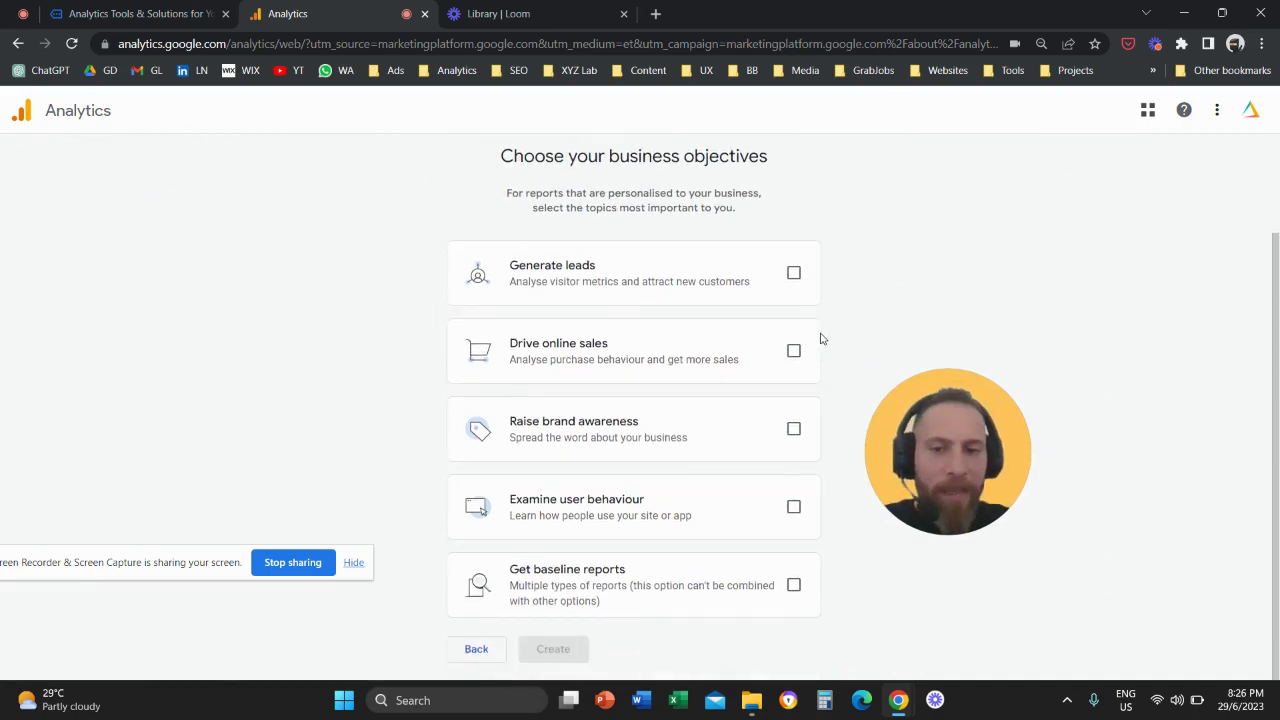
left_click(793, 586)
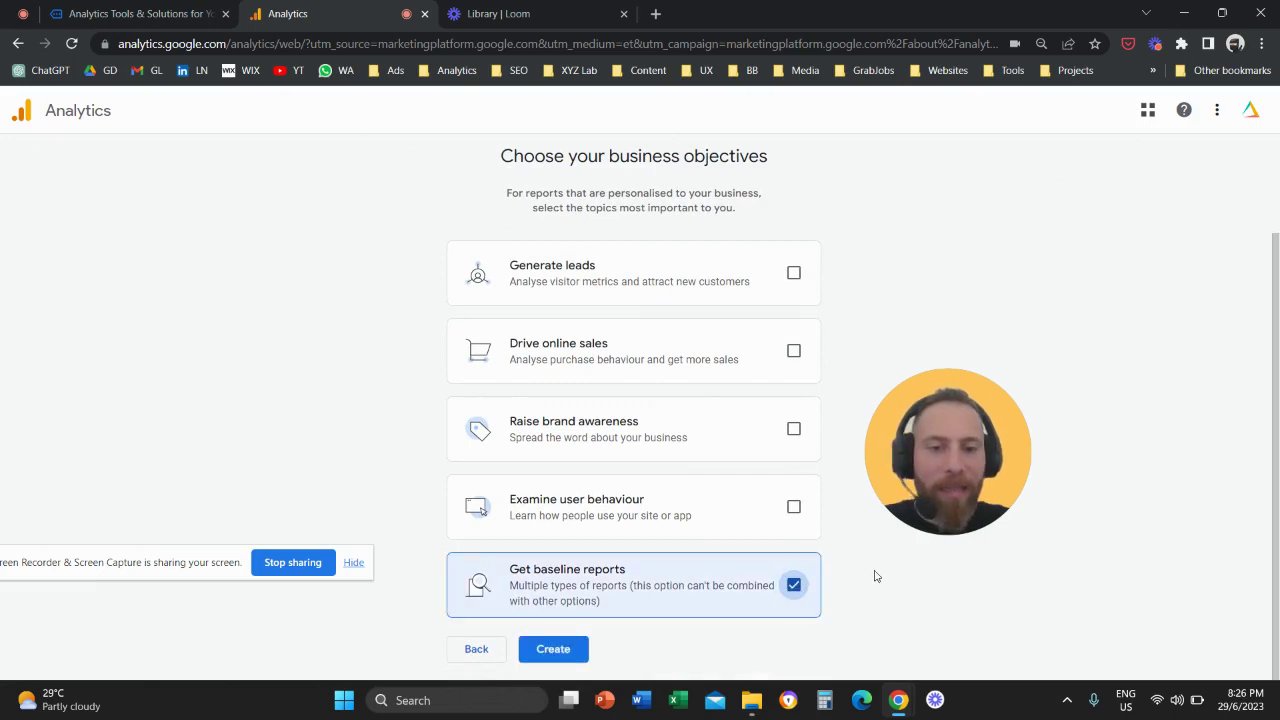
left_click_drag(915, 465, 899, 404)
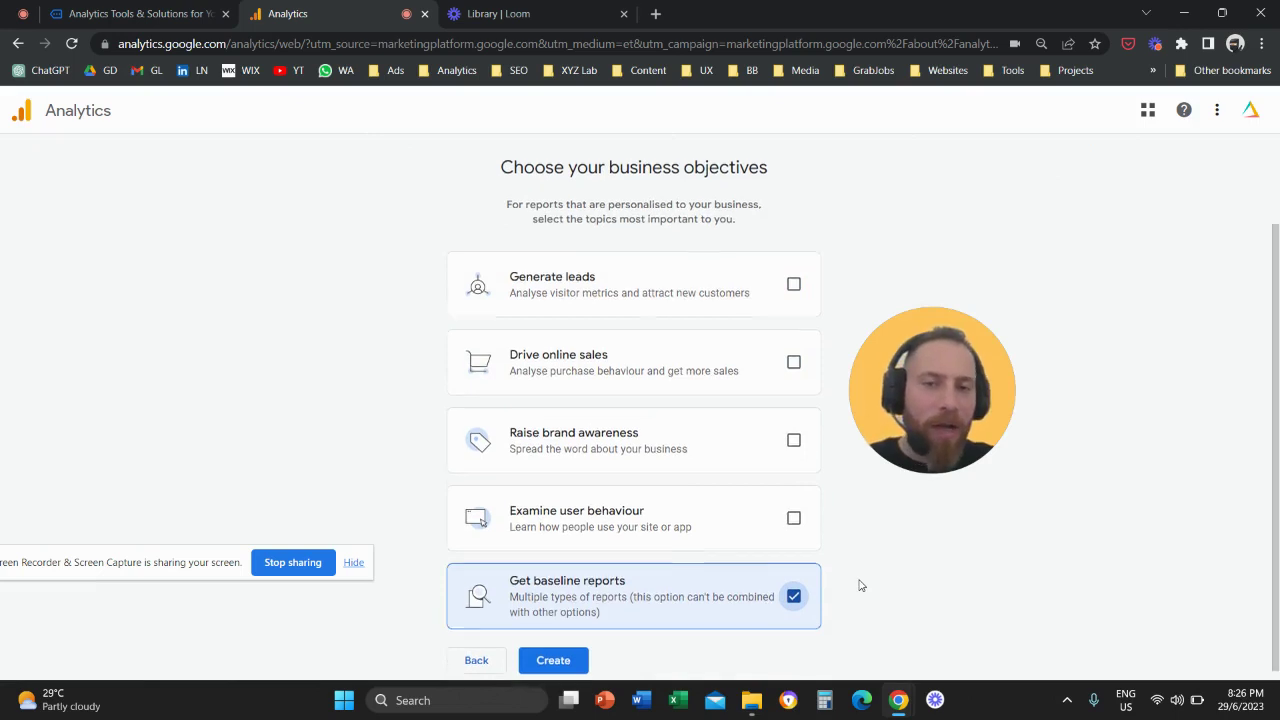
scroll(860, 586, "up", 1)
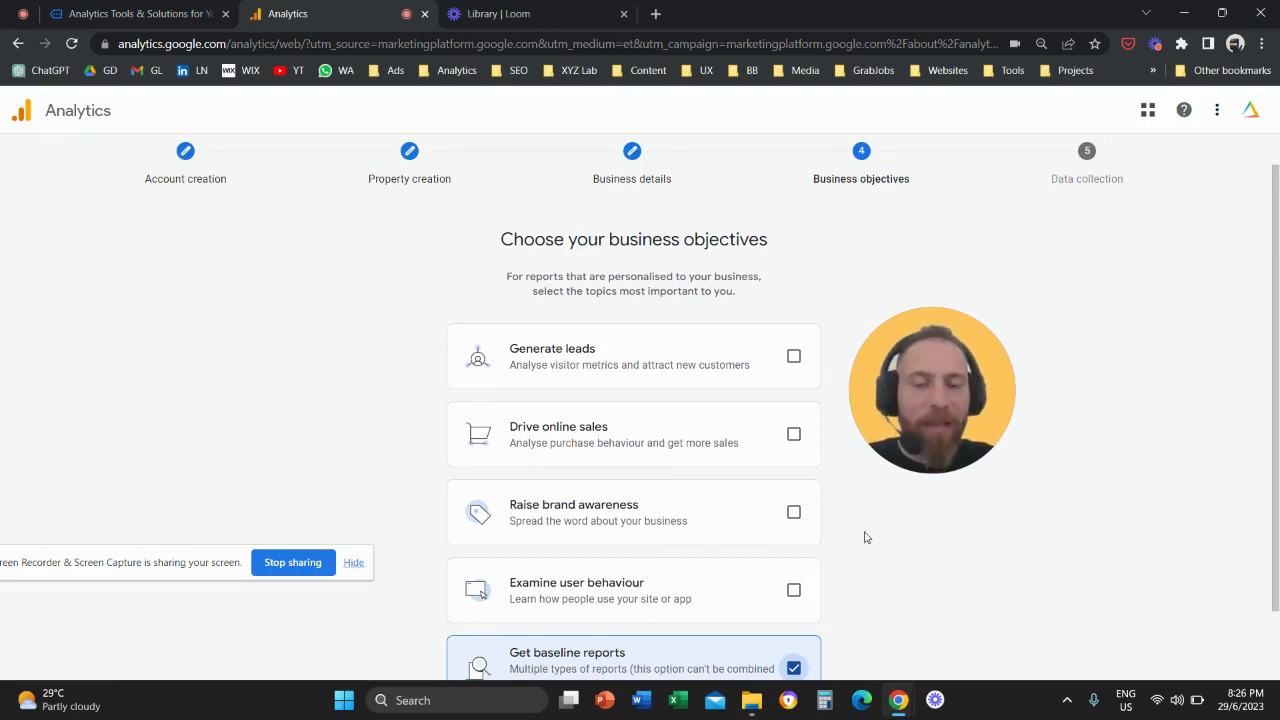
scroll(866, 537, "down", 1)
left_click_drag(928, 397, 928, 468)
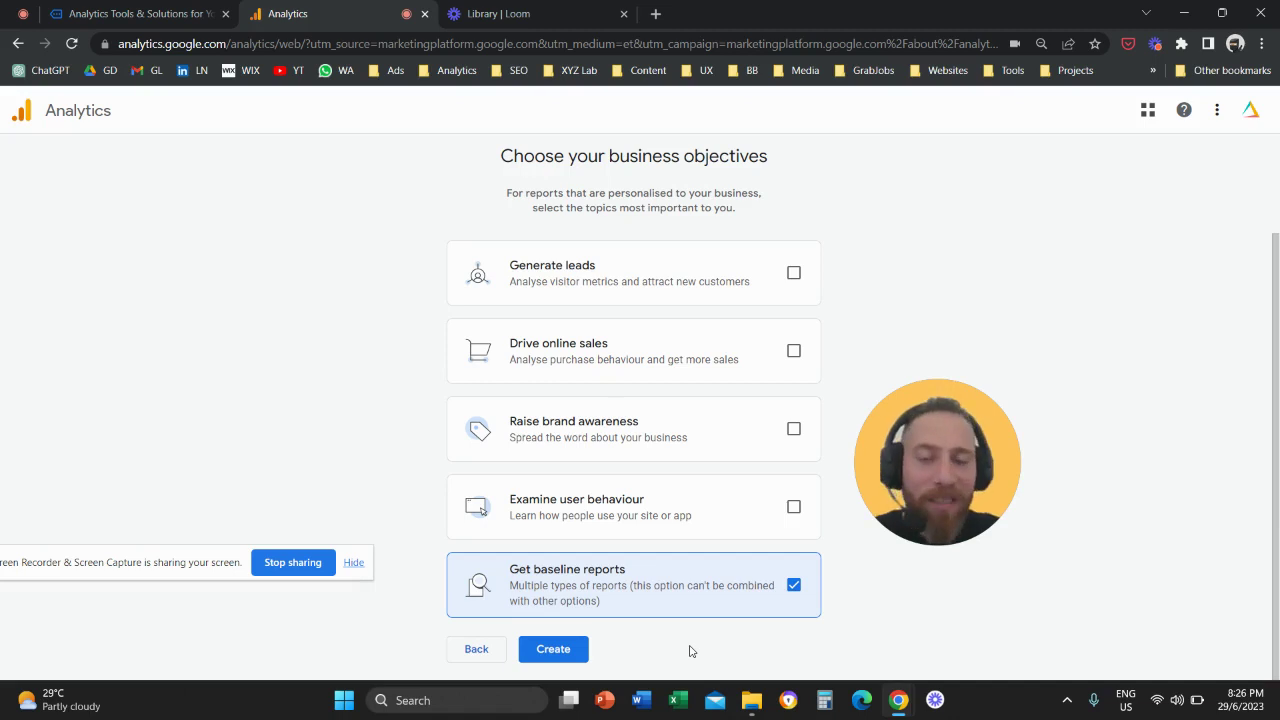
left_click(553, 649)
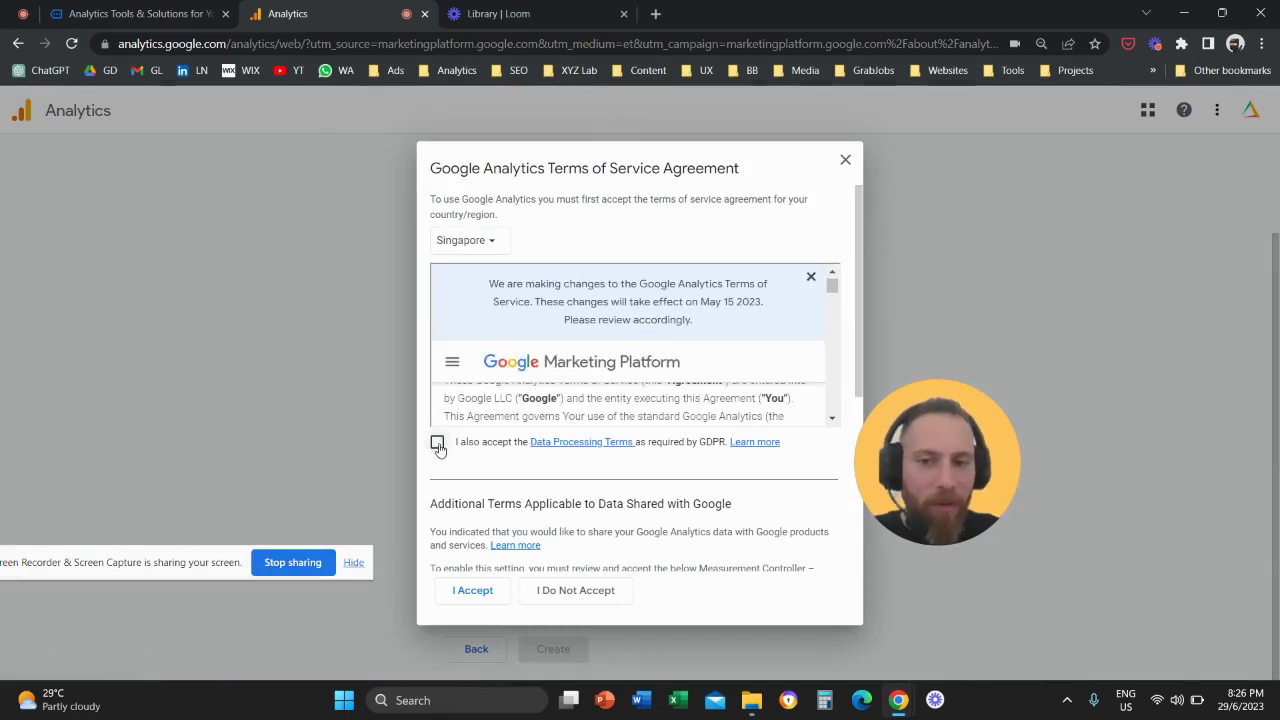
Step: Accept the GDPR Data Processing Terms and the Measurement Controller – Controller Data Protection Terms in the service agreement
left_click(470, 590)
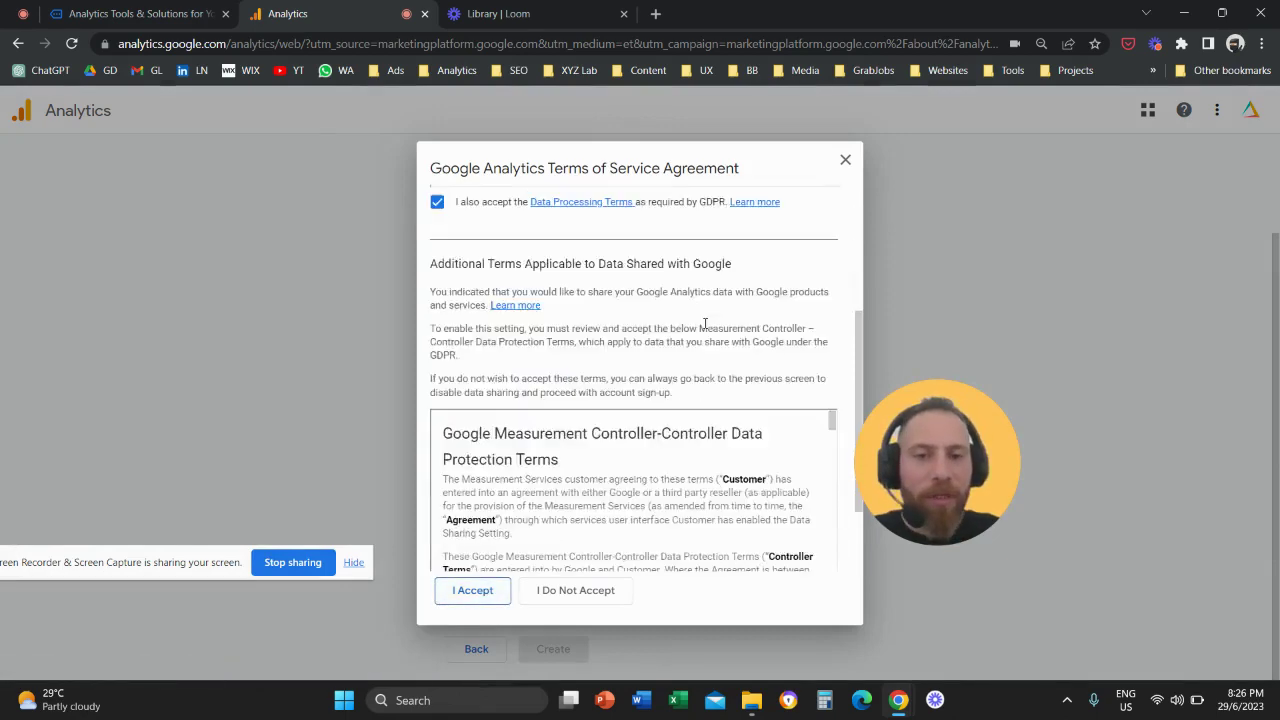
left_click(447, 502)
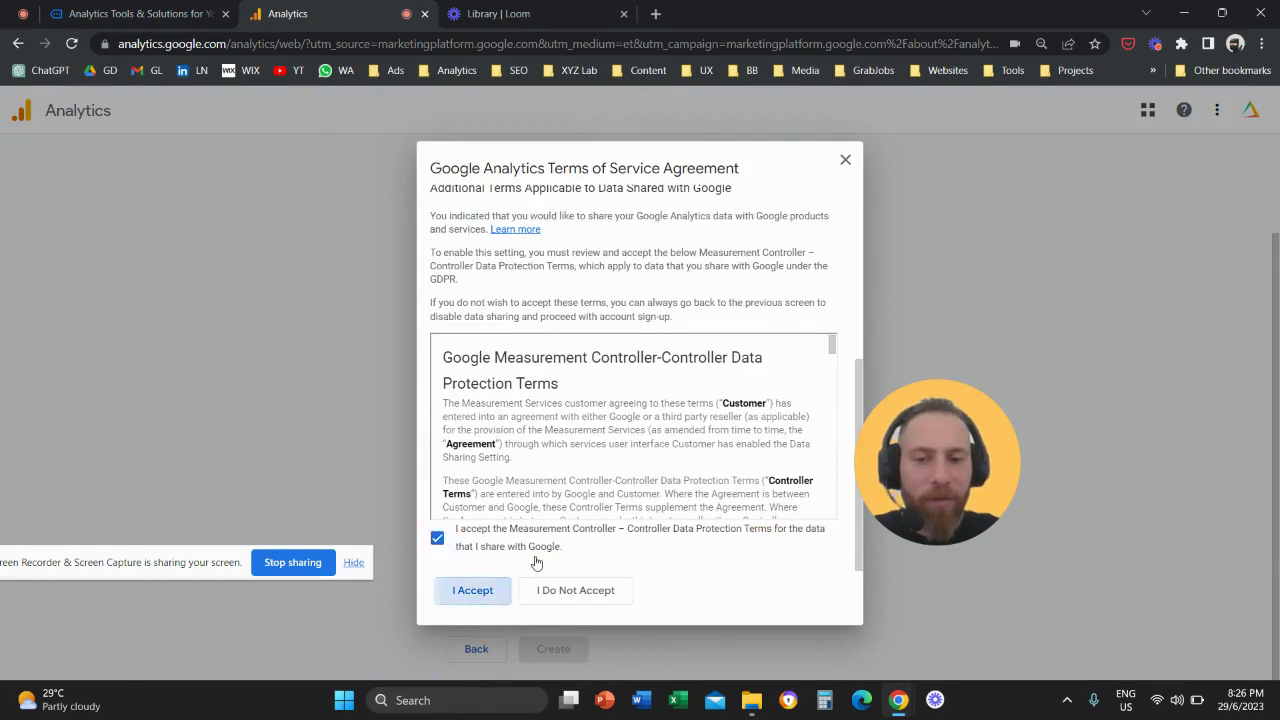
Step: Finish accepting the Terms of Service Agreement and choose Web as the data collection platform
left_click(471, 508)
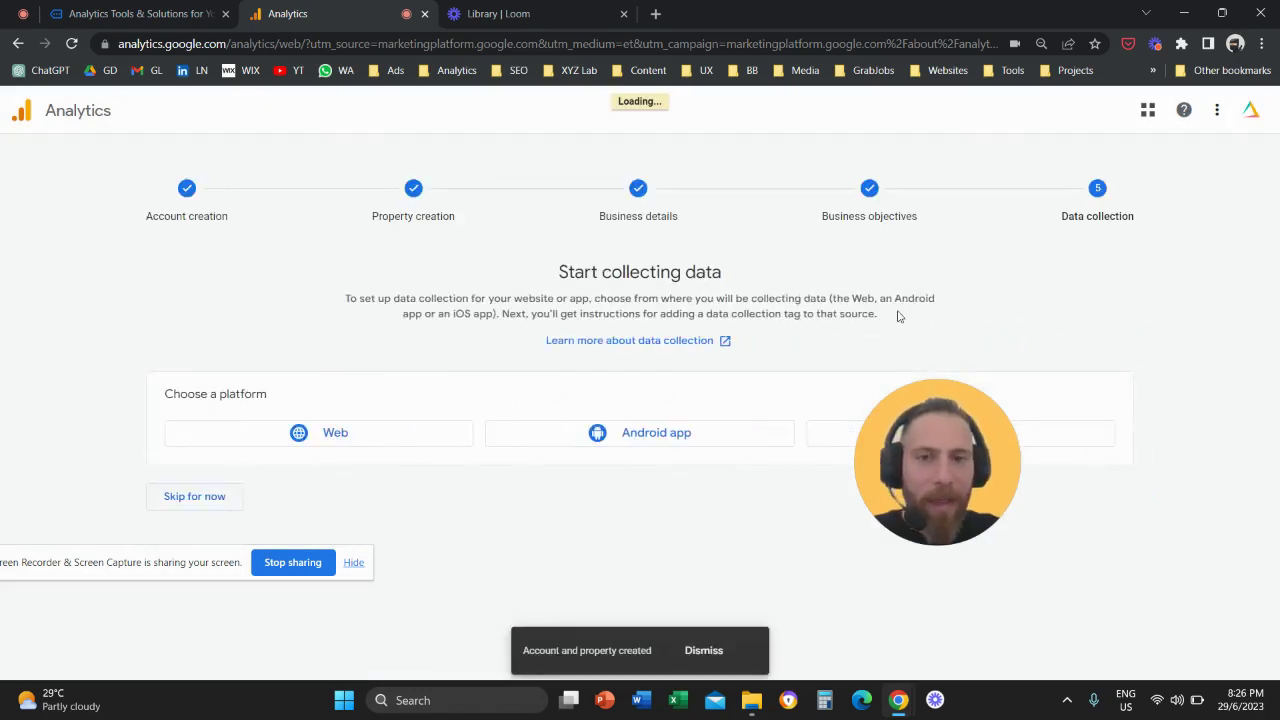
left_click_drag(915, 428, 952, 521)
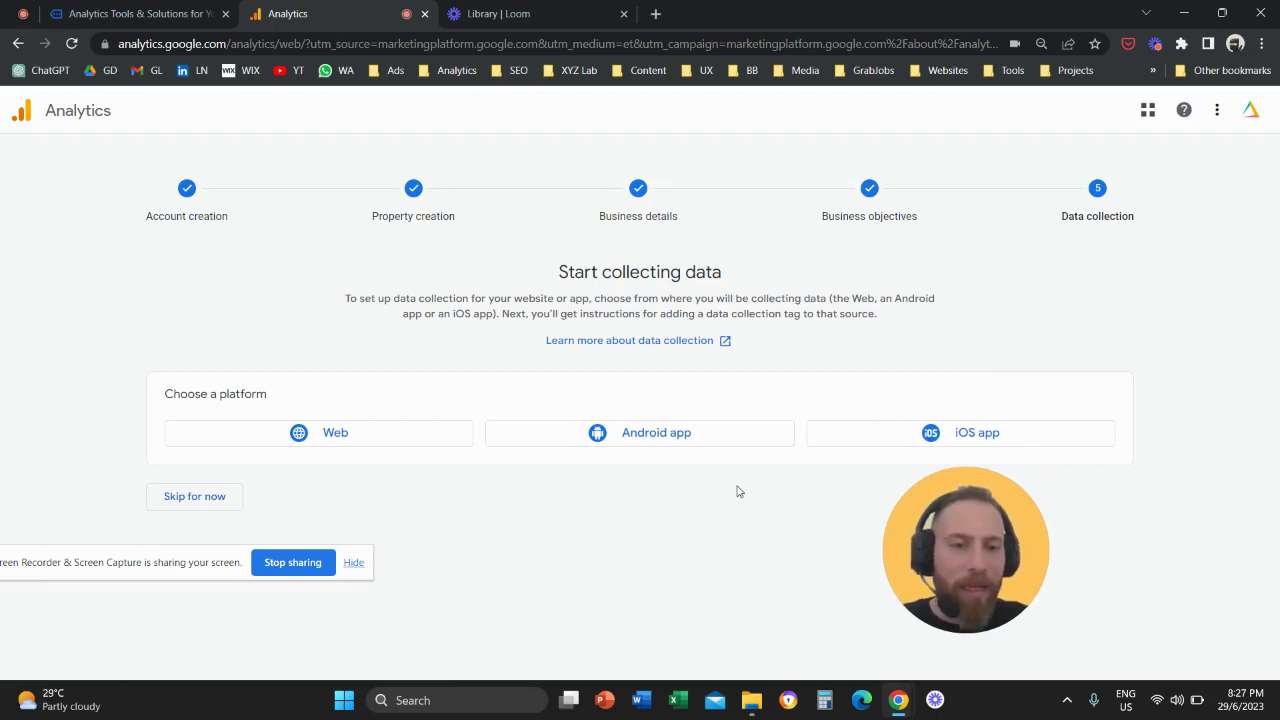
left_click_drag(947, 508, 653, 488)
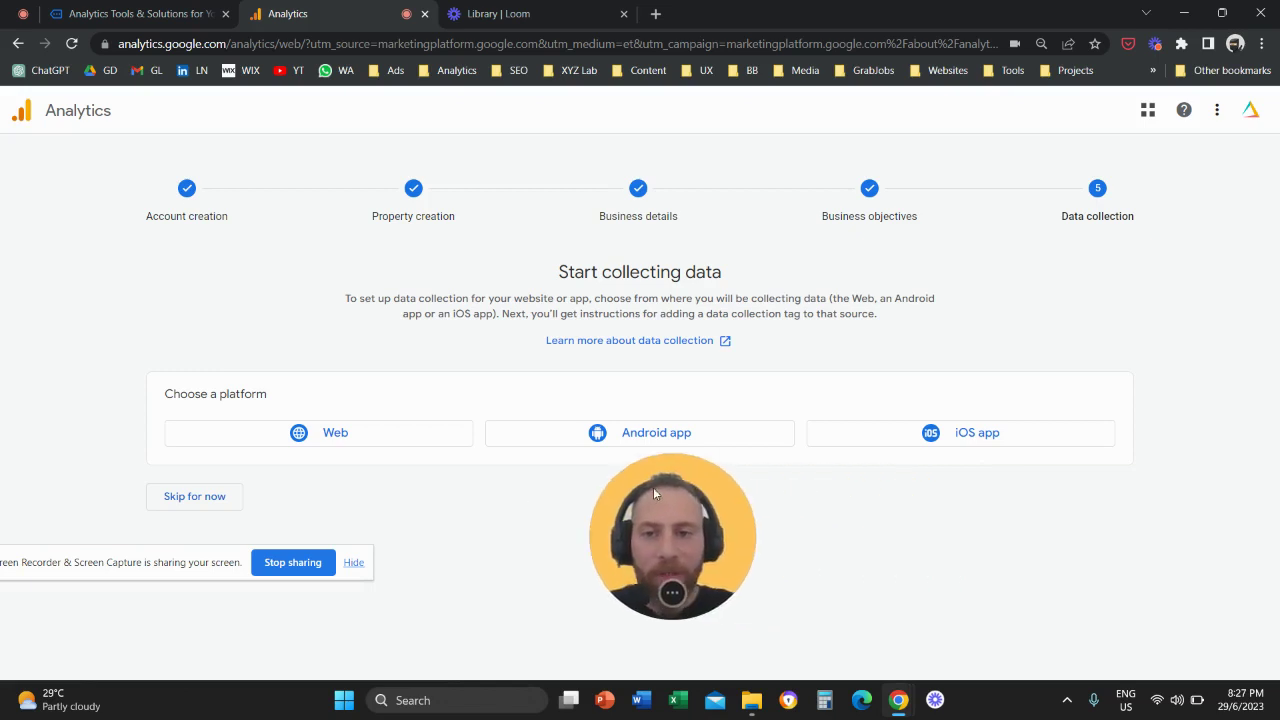
left_click(350, 441)
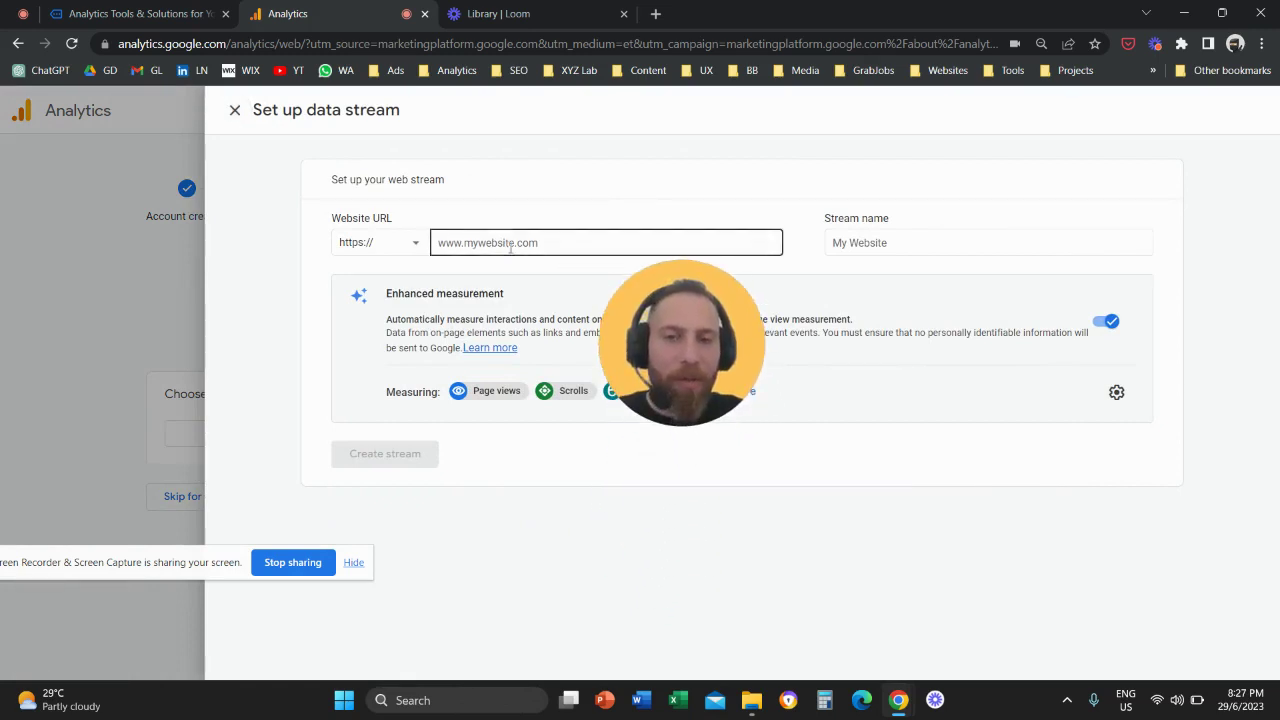
left_click(409, 245)
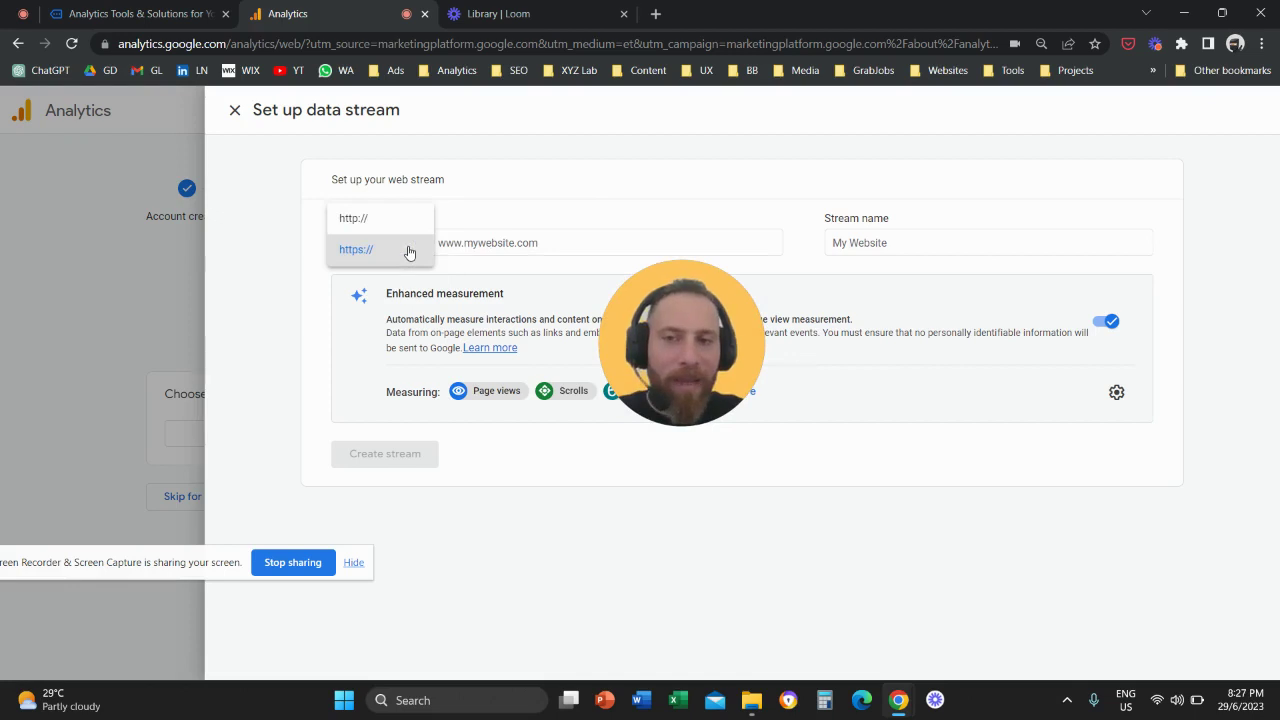
left_click(478, 242)
left_click(489, 243)
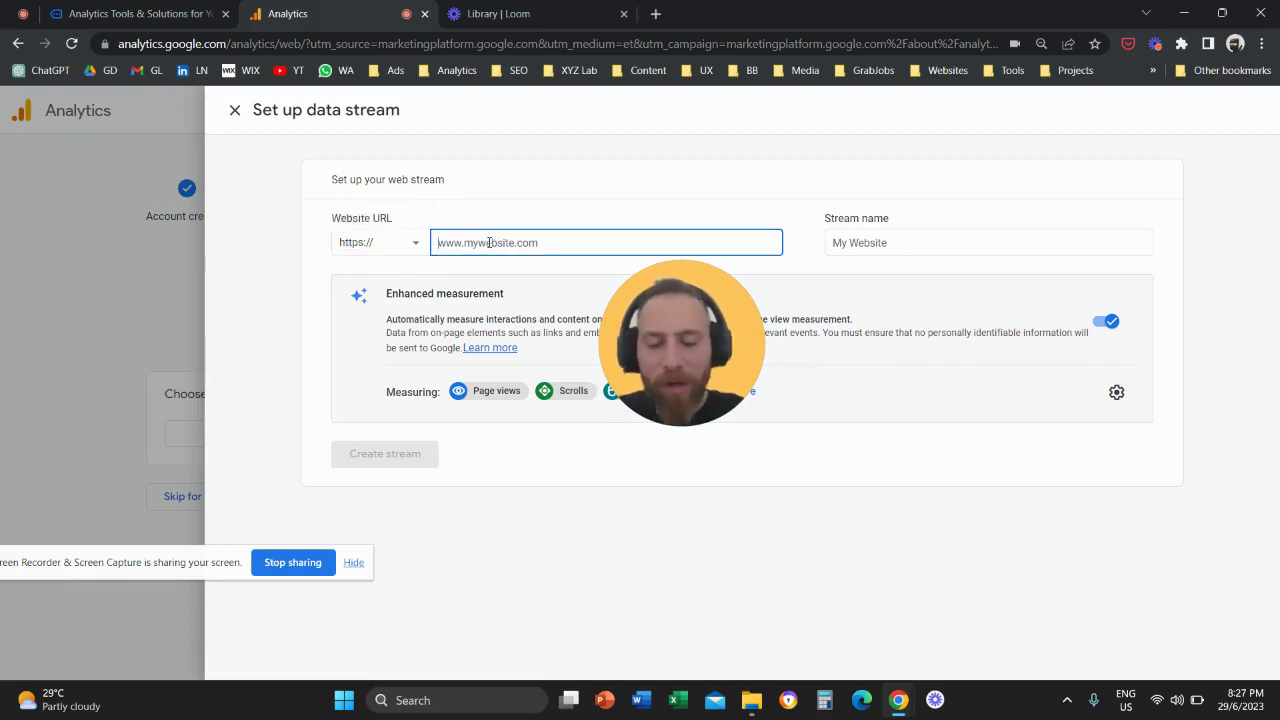
type("www.")
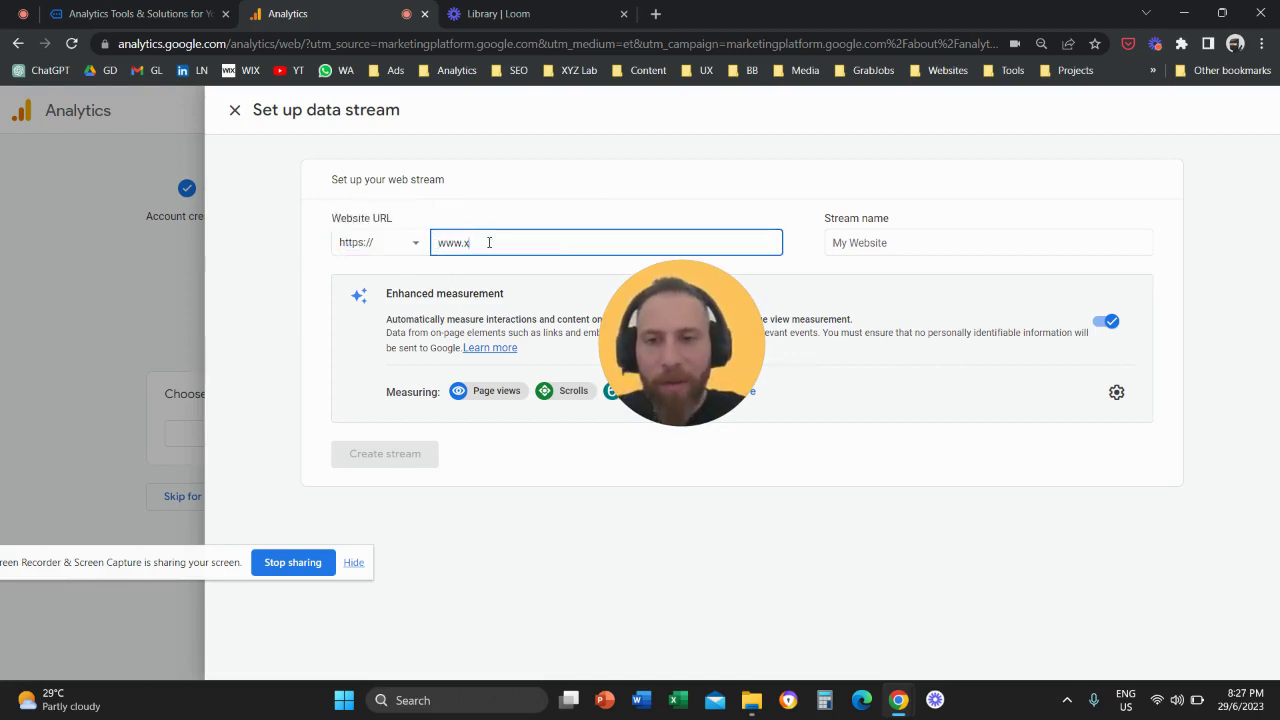
type("myw")
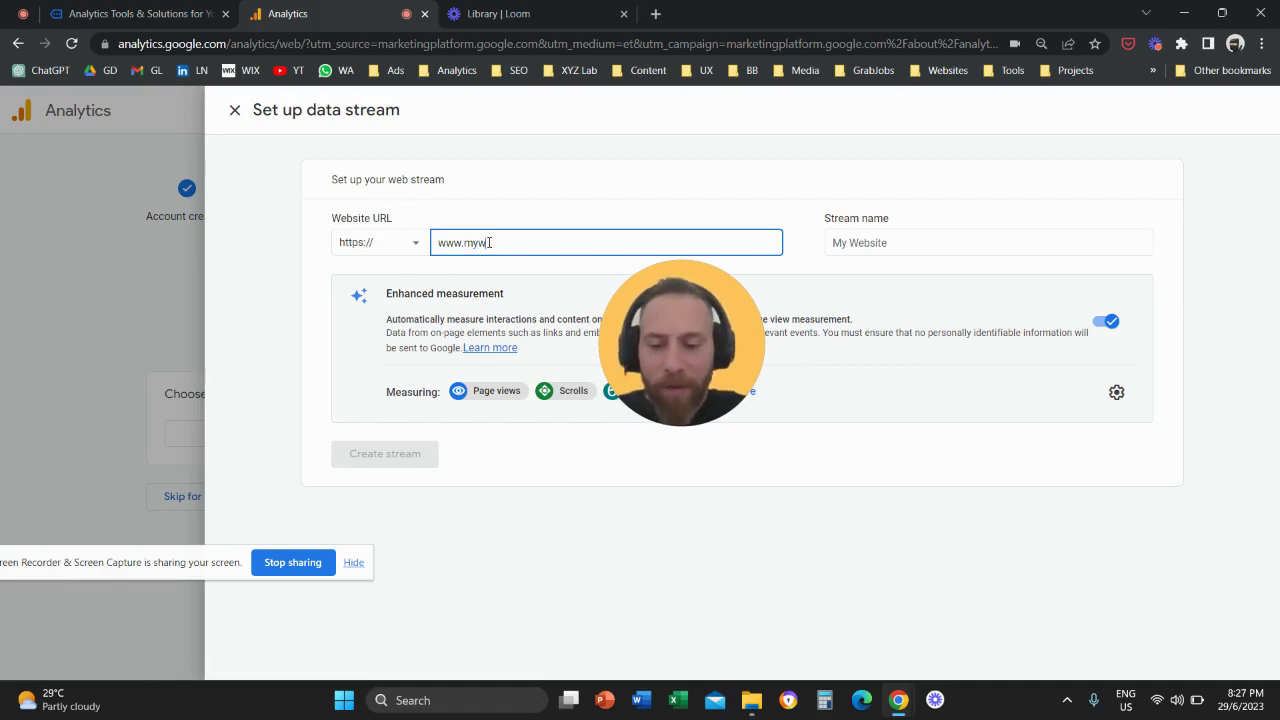
type("ebsite.co")
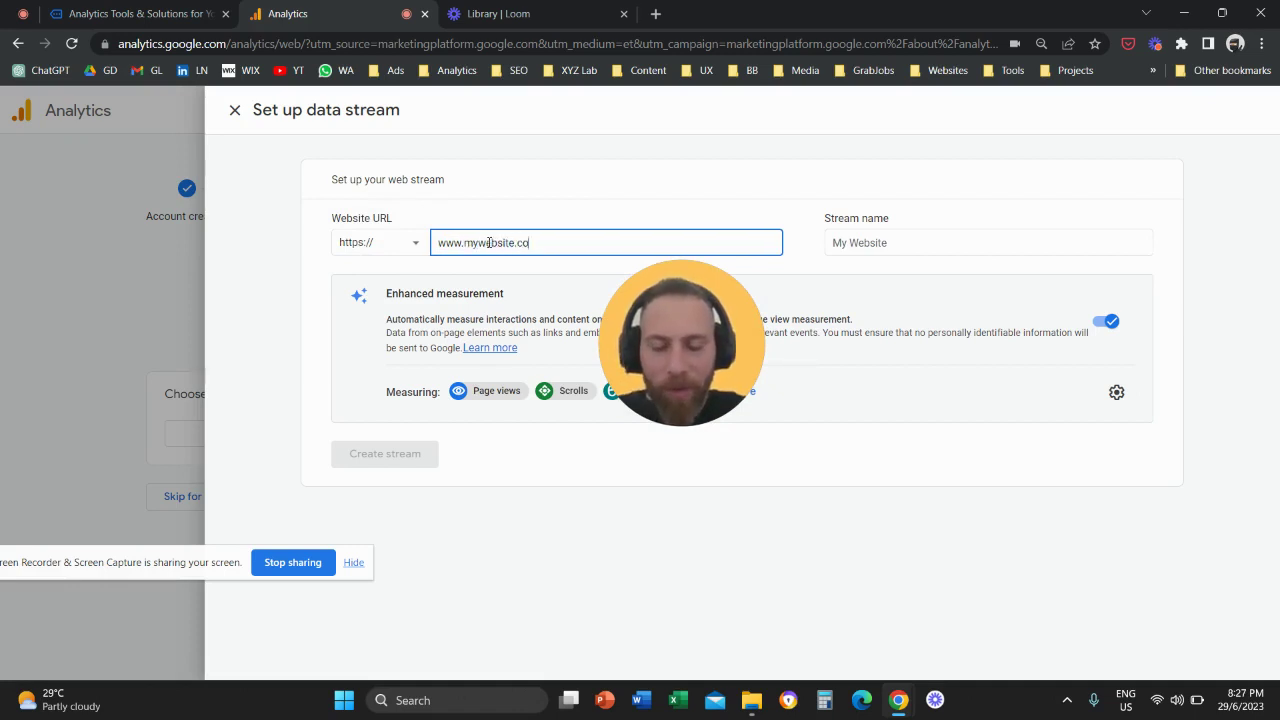
type("m")
Step: Name the web stream "Test Data Stream" and create it with enhanced measurement on
left_click(727, 320)
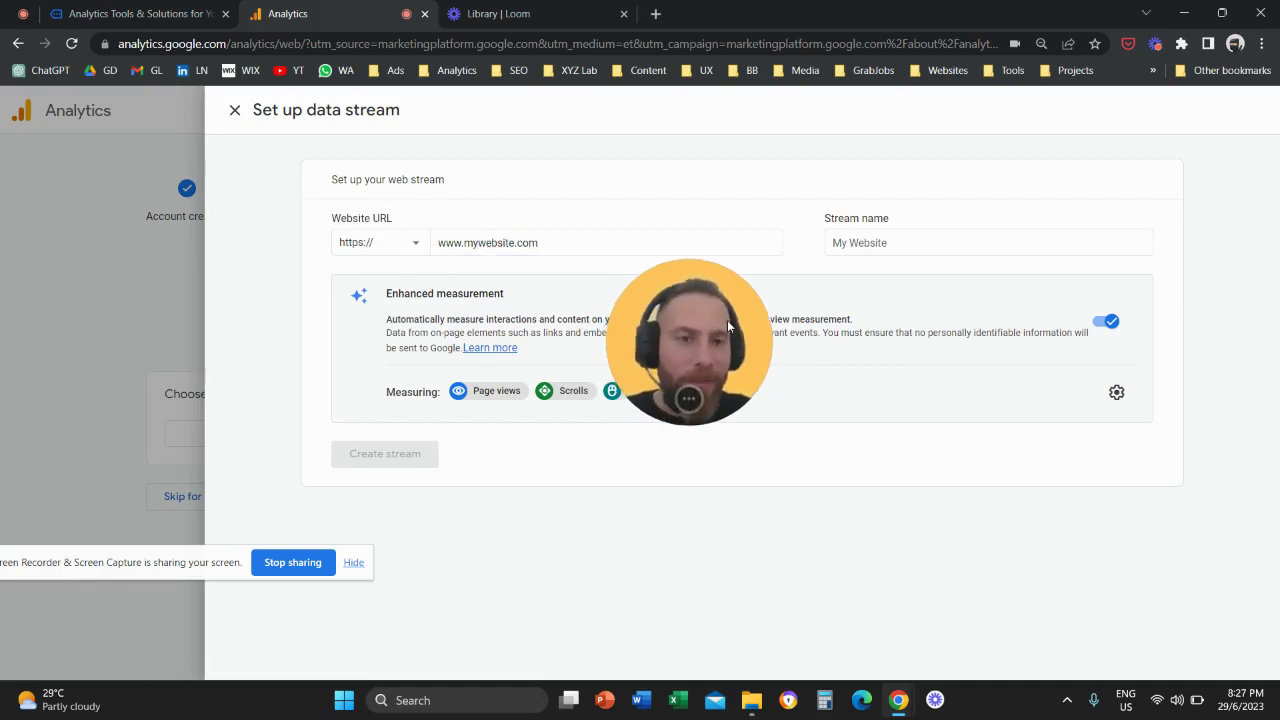
left_click_drag(727, 320, 789, 300)
left_click(934, 243)
left_click(782, 289)
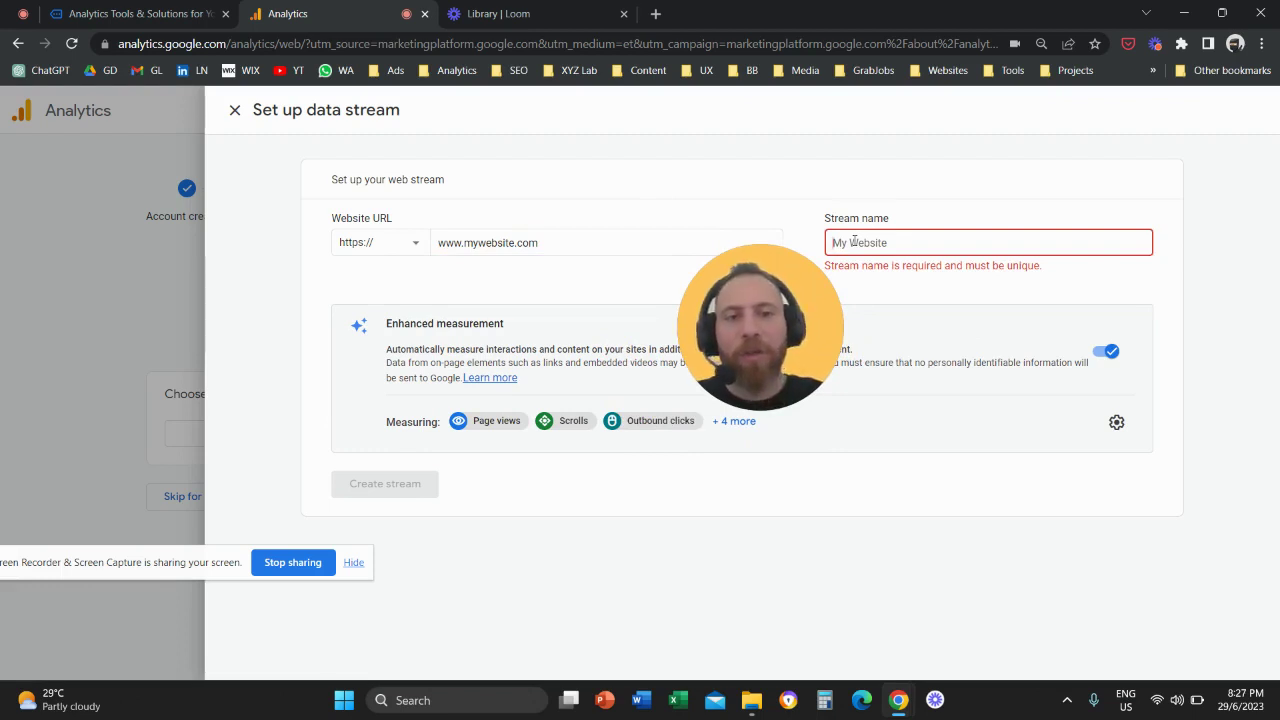
type("Test")
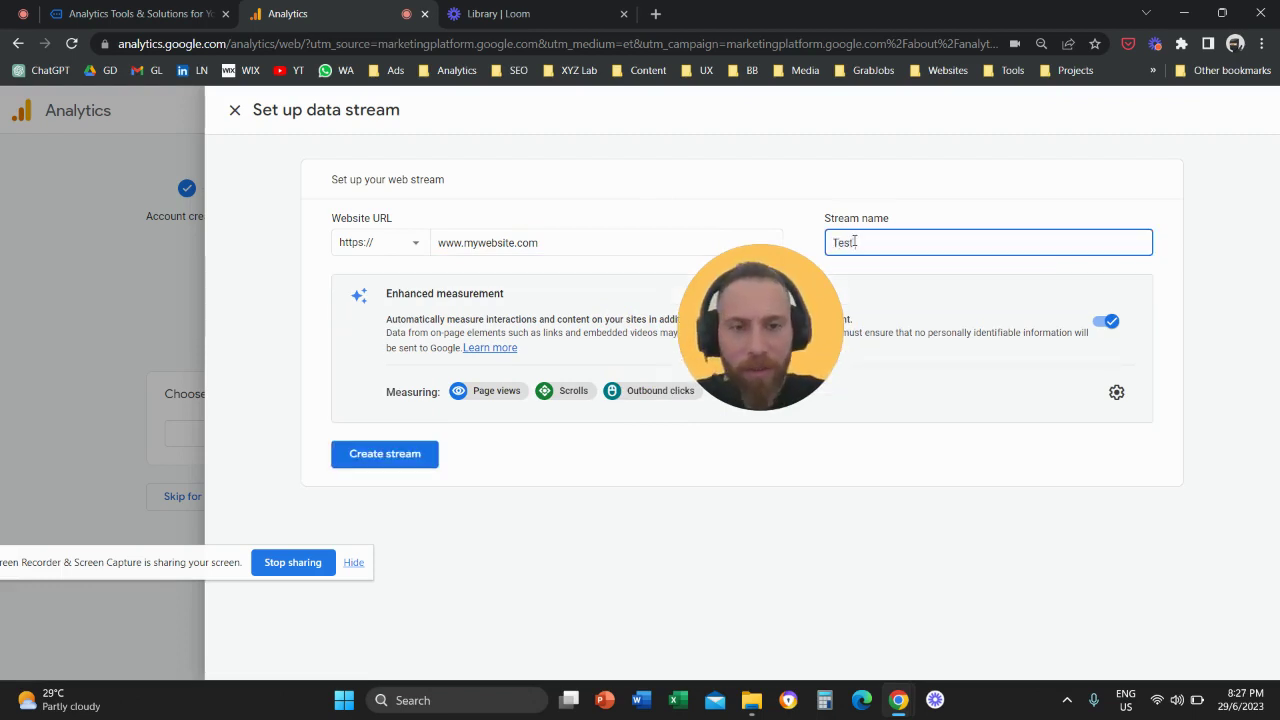
type(" Data Str")
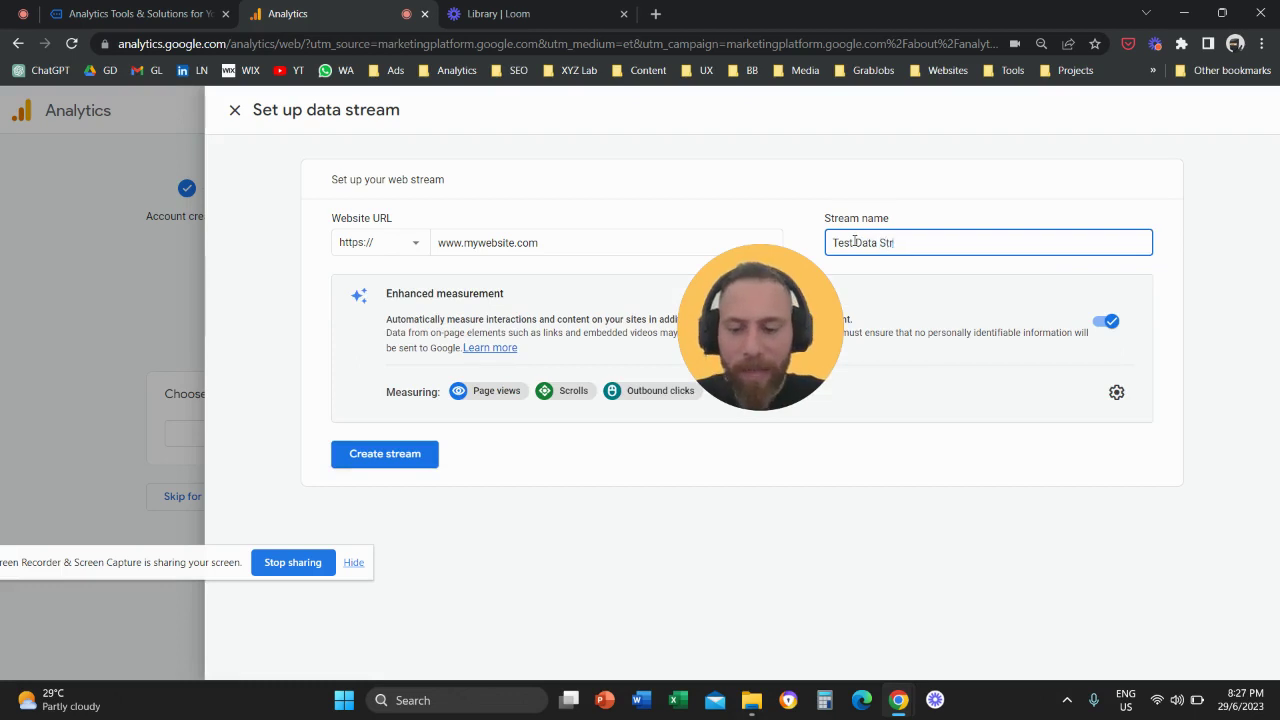
type("eam")
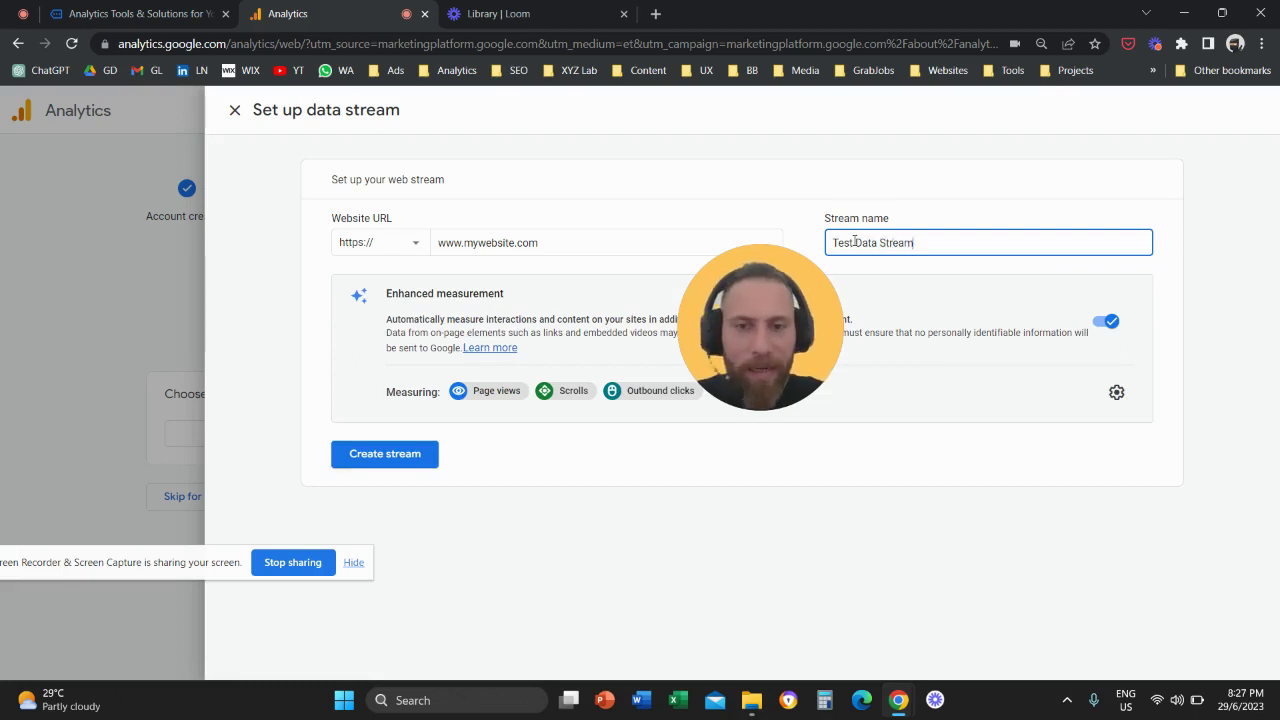
left_click(397, 461)
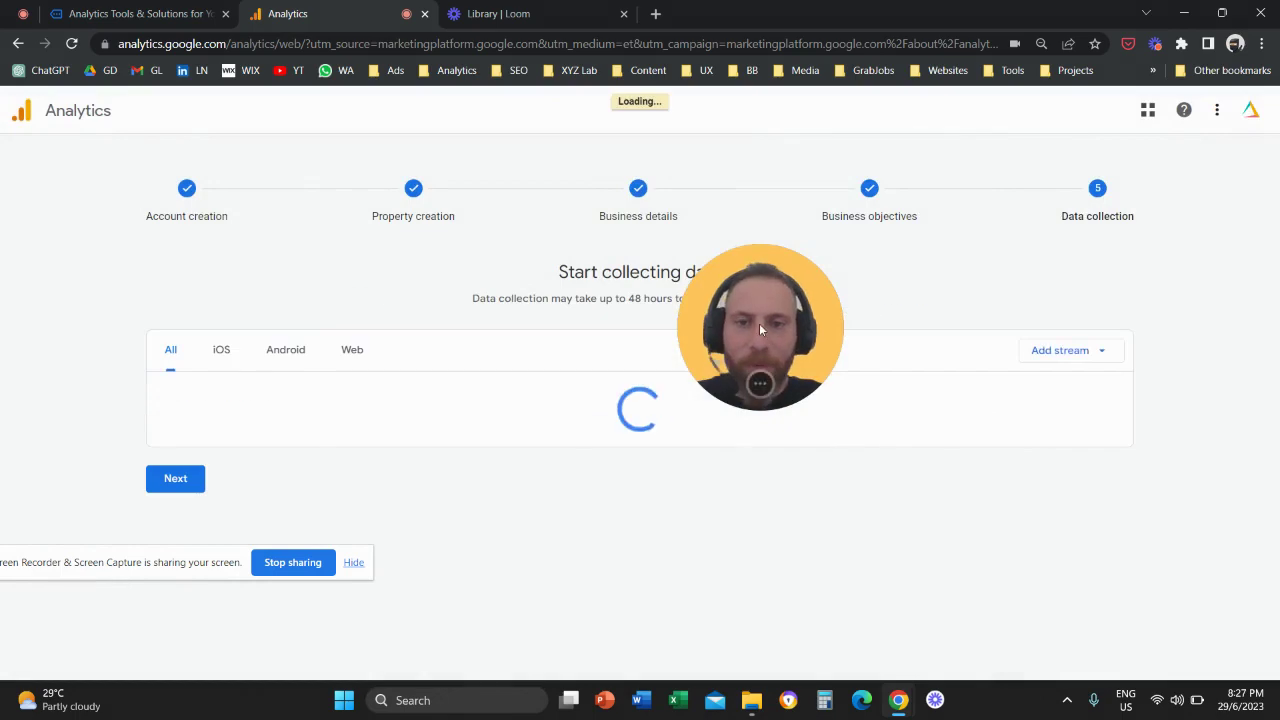
left_click_drag(759, 330, 1106, 442)
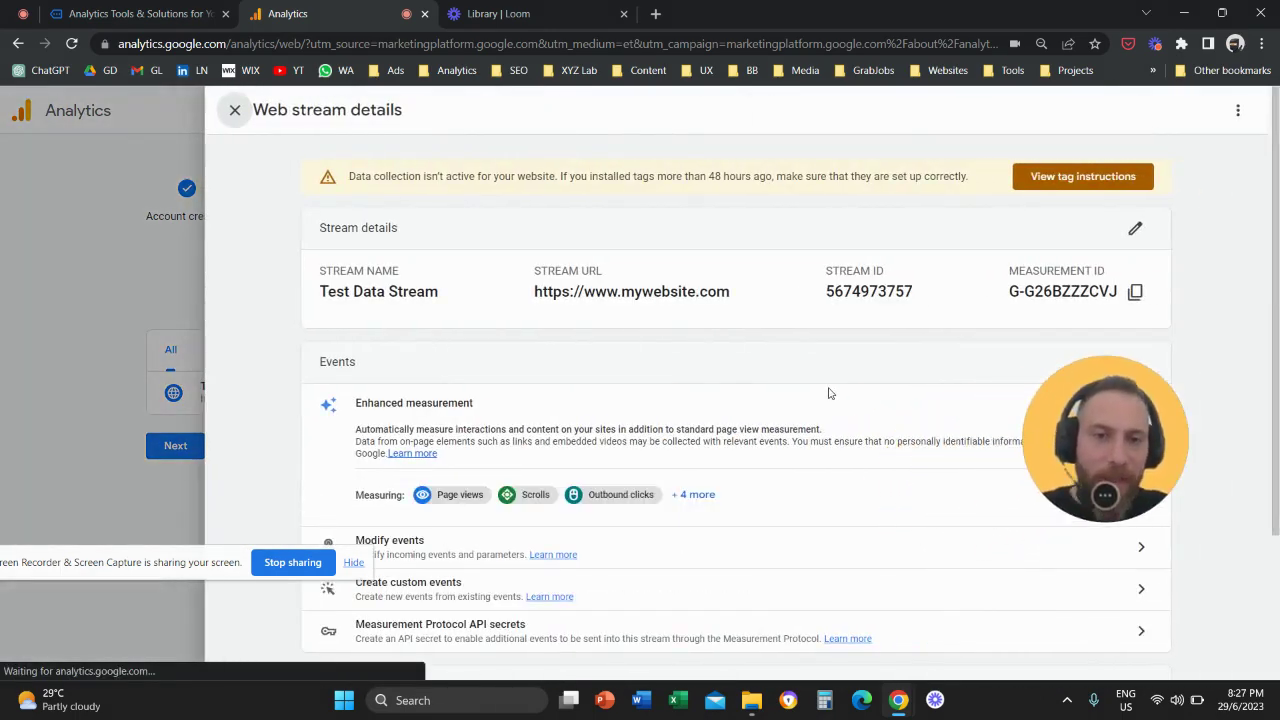
Step: Review the Google tag's manual installation code by highlighting the whole script, and return to the data stream list
left_click(1083, 176)
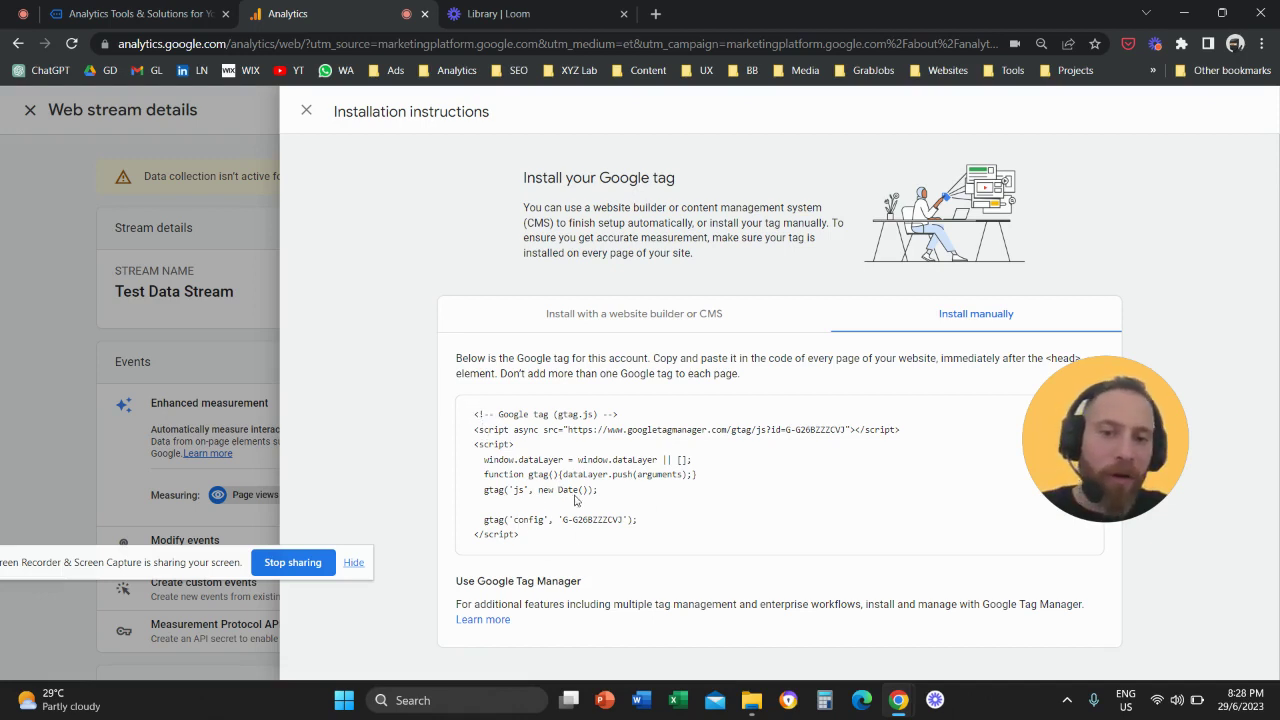
left_click_drag(540, 538, 400, 398)
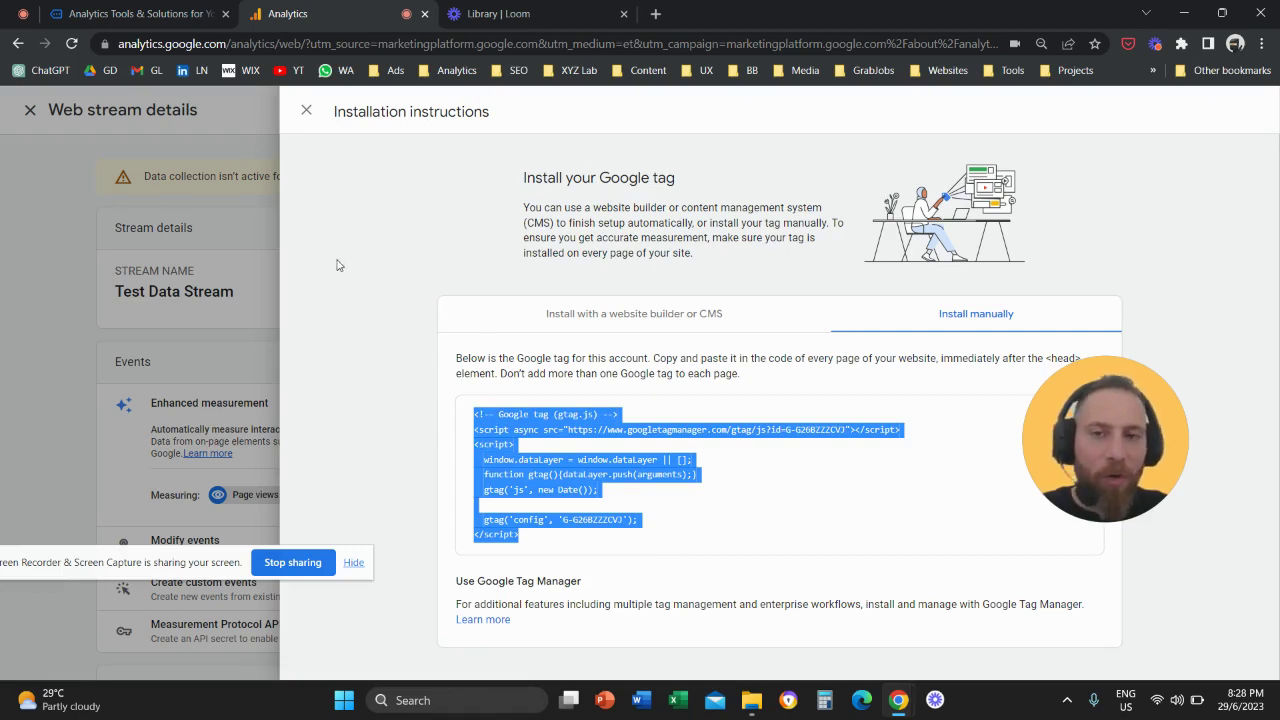
left_click(305, 109)
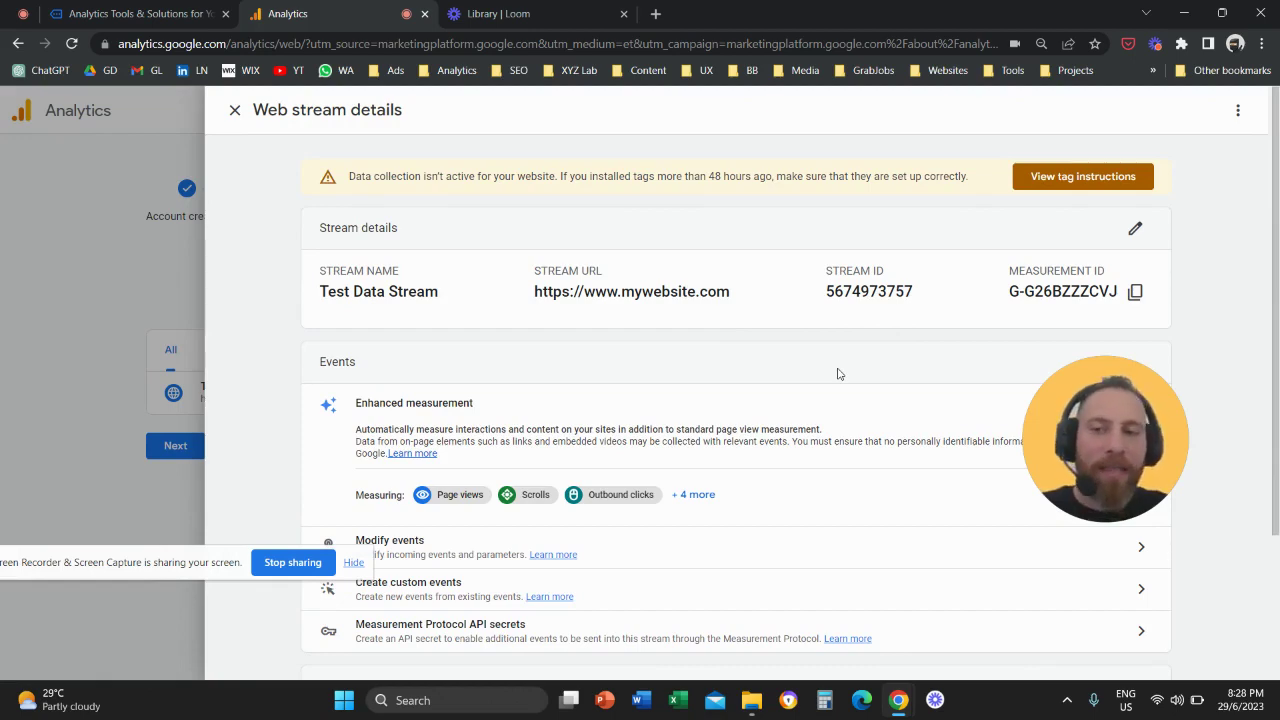
left_click(234, 110)
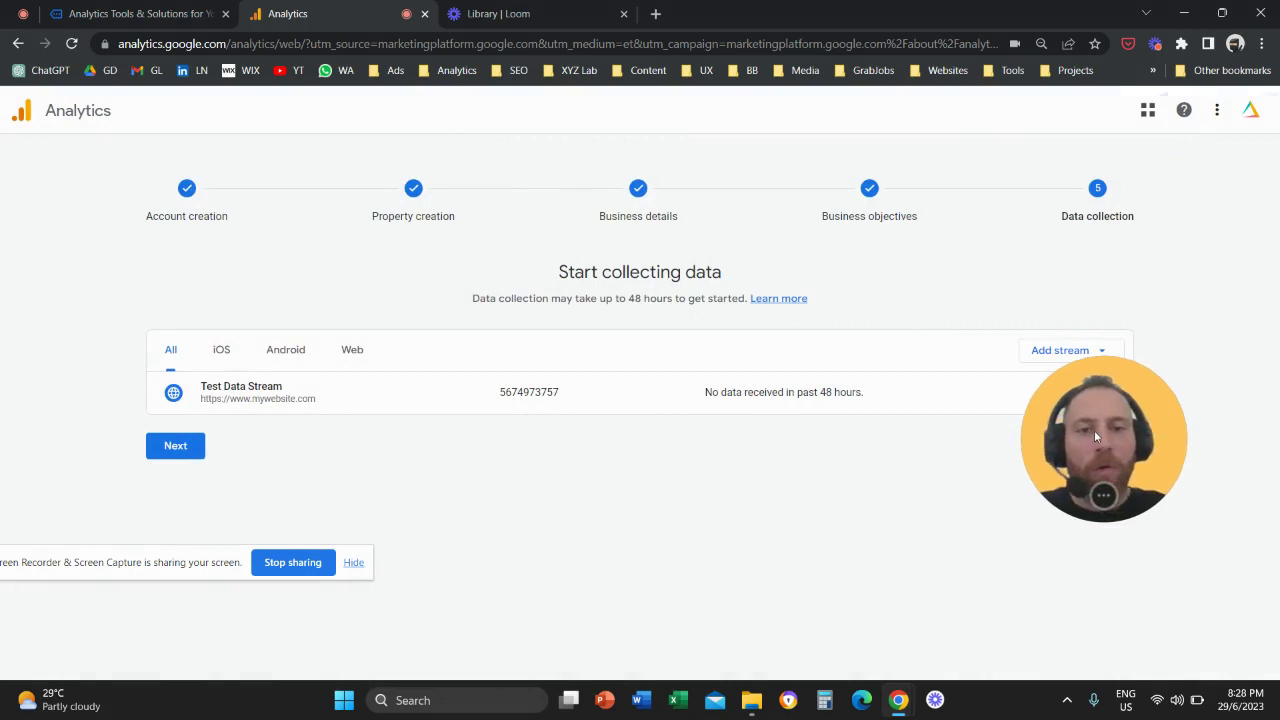
left_click_drag(1094, 430, 1019, 304)
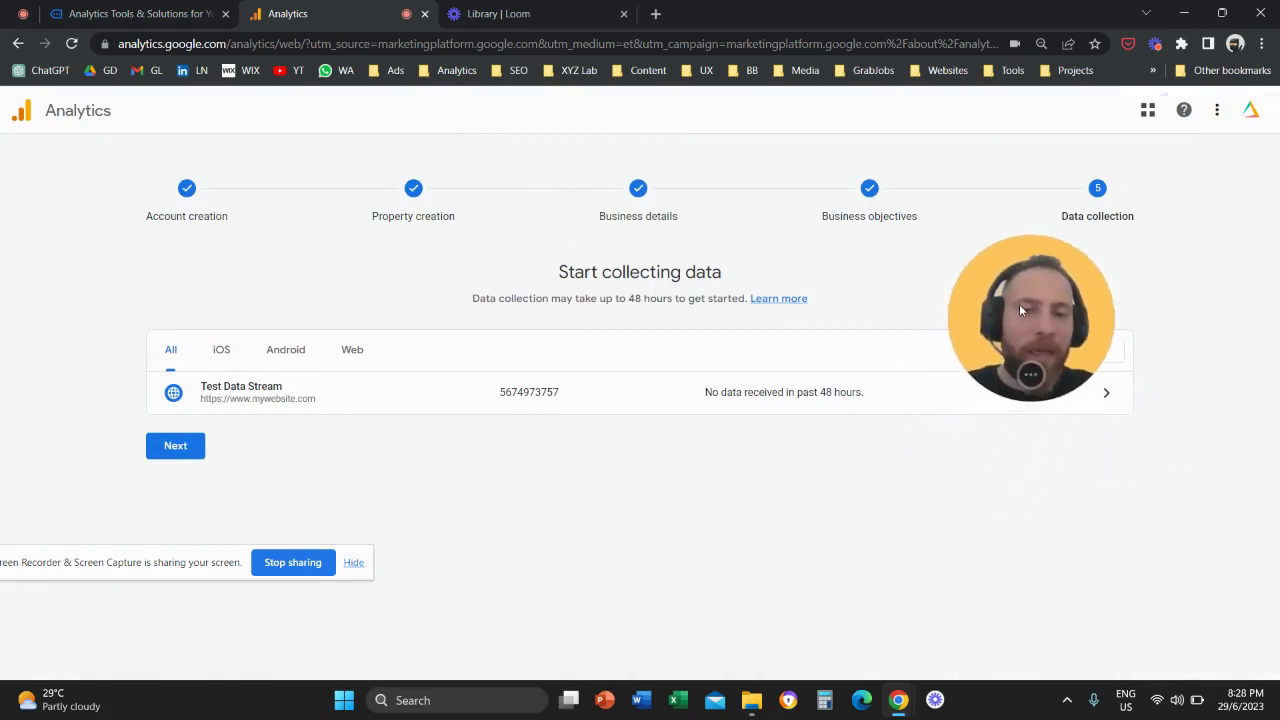